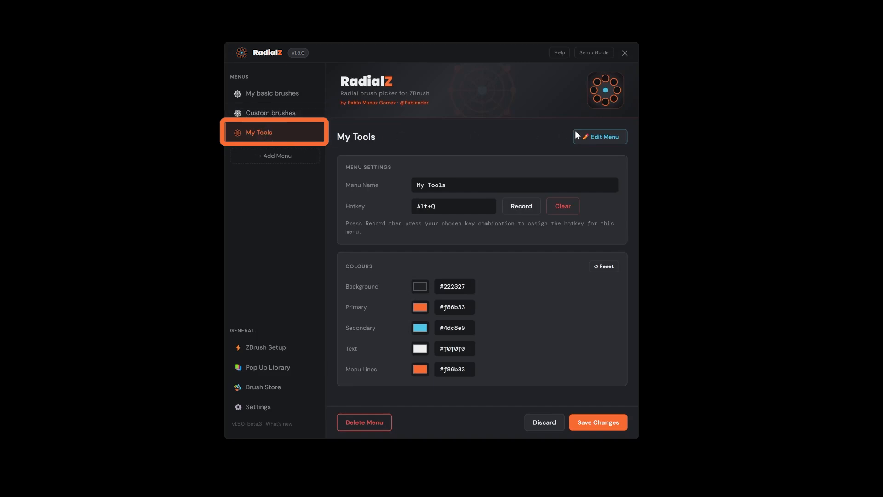
Bring up the My Tools radial menu over the ZBrush canvas and use it to toggle PolyFrame on and off.
{"action": "left_click", "coordinate": [603, 137]}
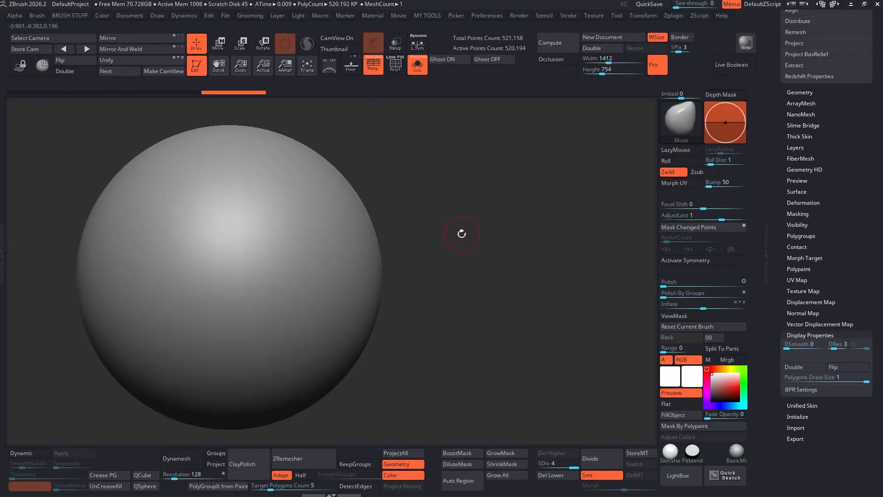
{"action": "key", "text": "space"}
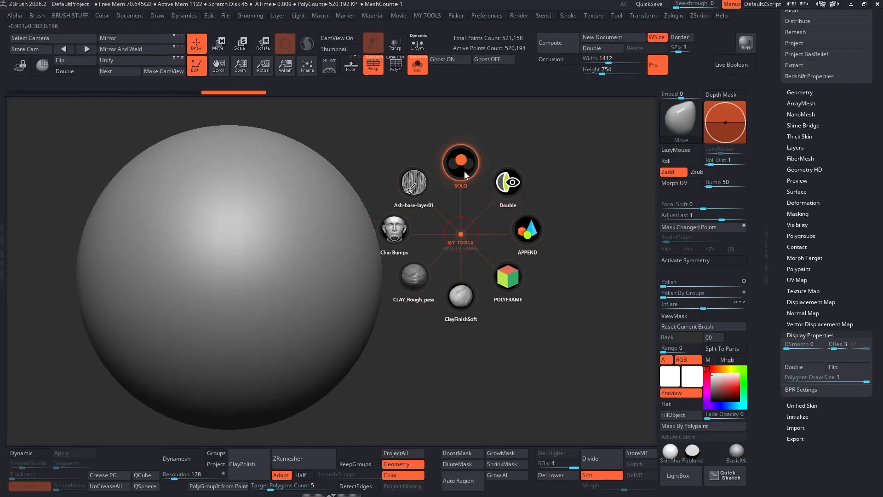
{"action": "left_click", "coordinate": [508, 277]}
{"action": "key", "text": "space"}
{"action": "left_click", "coordinate": [543, 279]}
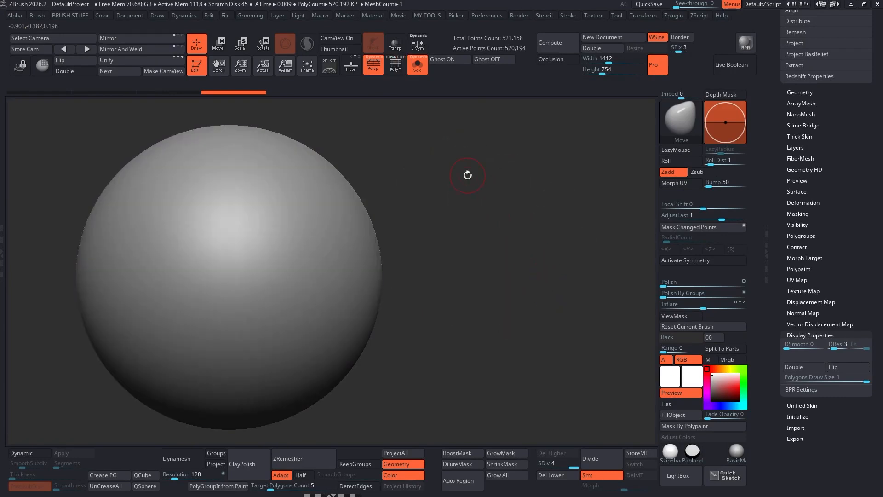
Pick the CLAY_Rough_pass brush from the My Tools radial menu, make a test stroke on the sphere and undo it.
{"action": "key", "text": "space"}
{"action": "left_click", "coordinate": [420, 218]}
{"action": "mouse_move", "coordinate": [241, 228]}
{"action": "left_mouse_down"}
{"action": "mouse_move", "coordinate": [270, 304]}
{"action": "mouse_move", "coordinate": [302, 265]}
{"action": "left_mouse_up"}
{"action": "key", "text": "ctrl+z"}
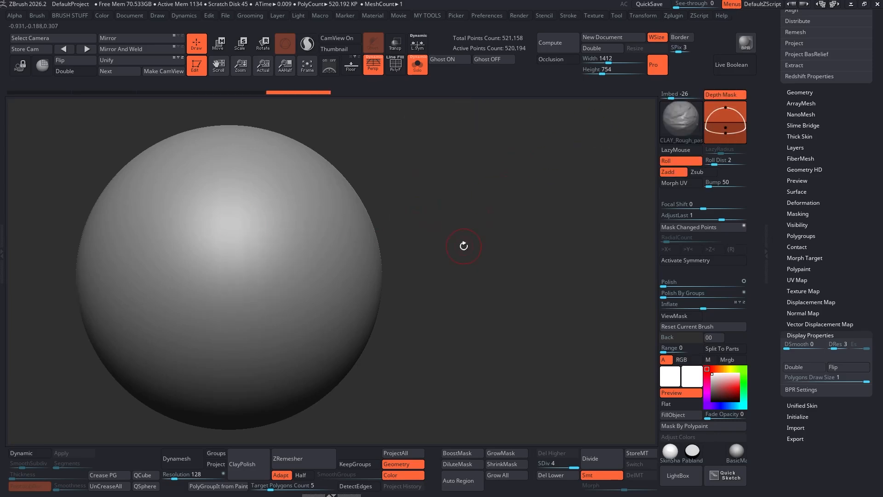
{"action": "key", "text": "space"}
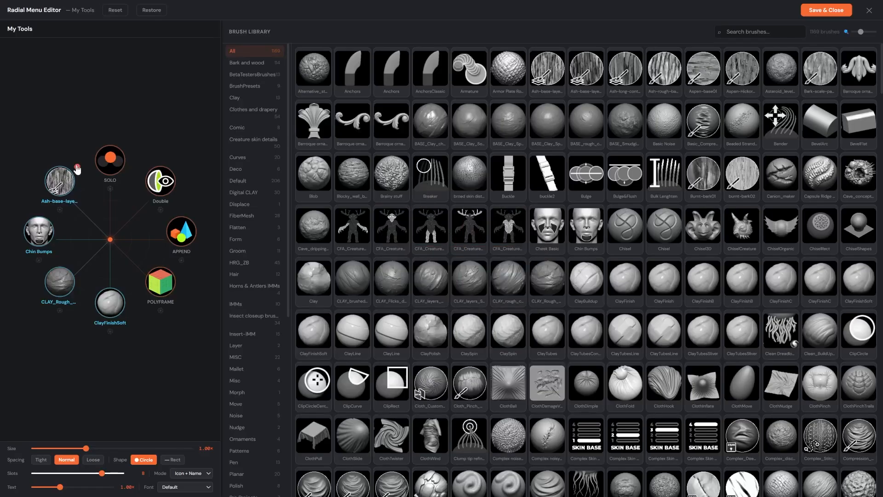
Clear slots 5 to 8 of the My Tools menu in the Radial Menu Editor and widen the menu preview area.
{"action": "left_click", "coordinate": [77, 167]}
{"action": "left_click", "coordinate": [53, 217]}
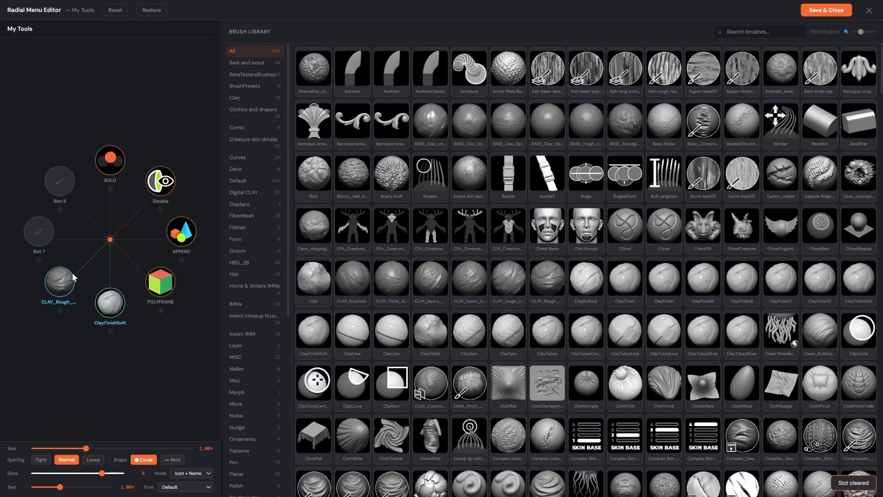
{"action": "left_click", "coordinate": [74, 268]}
{"action": "left_click", "coordinate": [124, 289]}
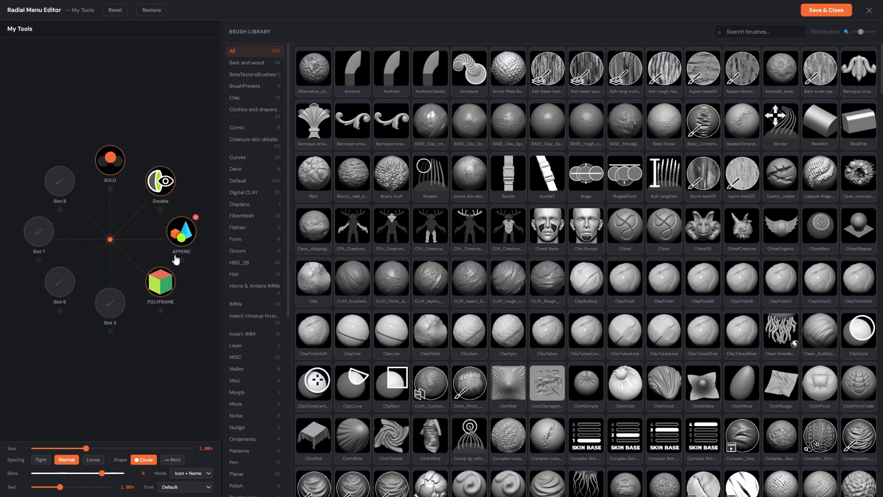
{"action": "left_click_drag", "start_coordinate": [223, 230], "coordinate": [421, 229]}
{"action": "mouse_move", "coordinate": [207, 209]}
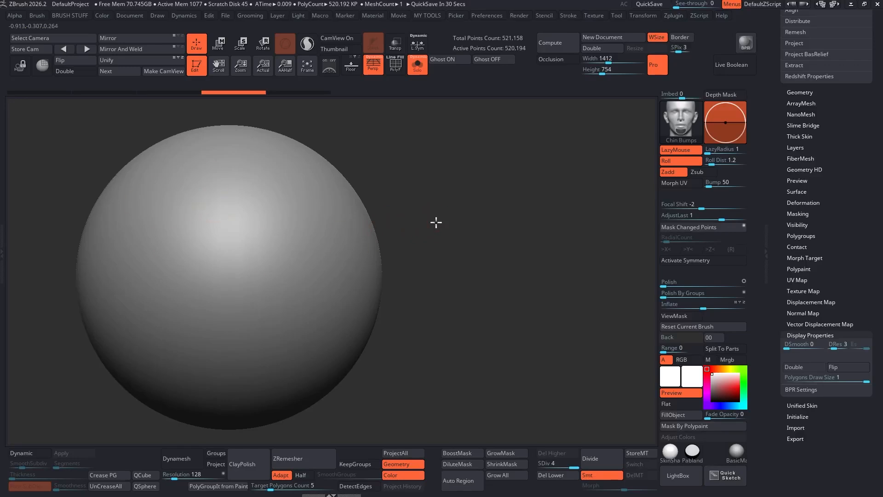
Enlarge the My Tools radial menu to its maximum size of 1.80× and save the menu.
{"action": "key", "text": "space"}
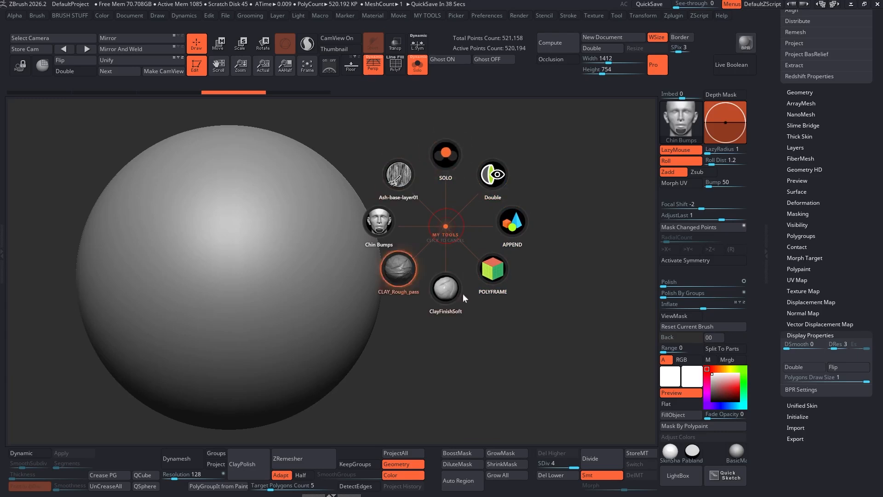
{"action": "left_click", "coordinate": [446, 223]}
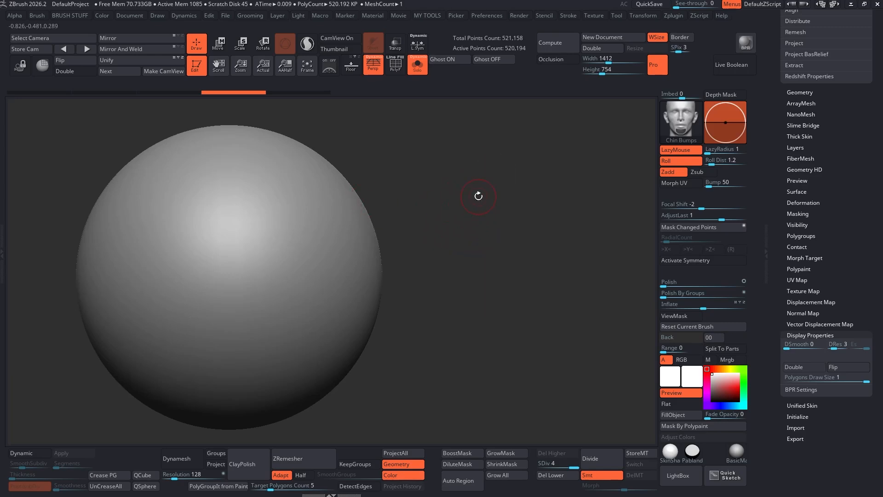
{"action": "key", "text": "ctrl+shift+e"}
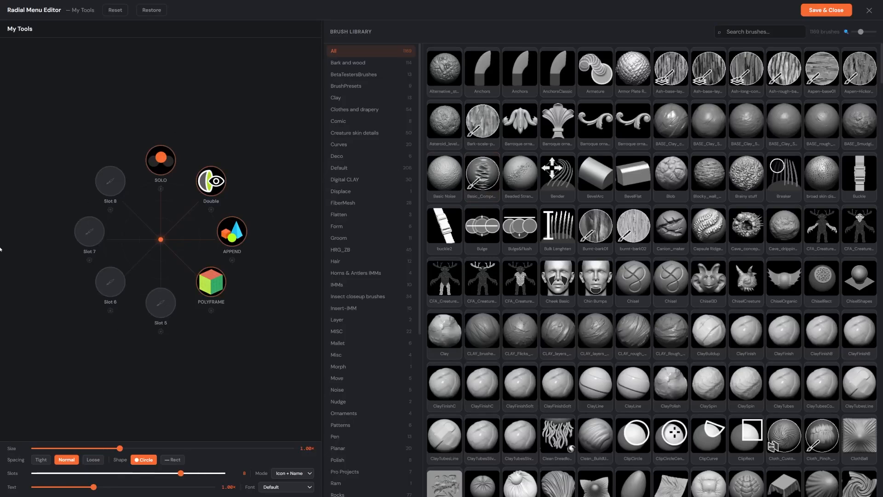
{"action": "left_click_drag", "start_coordinate": [121, 448], "coordinate": [327, 442]}
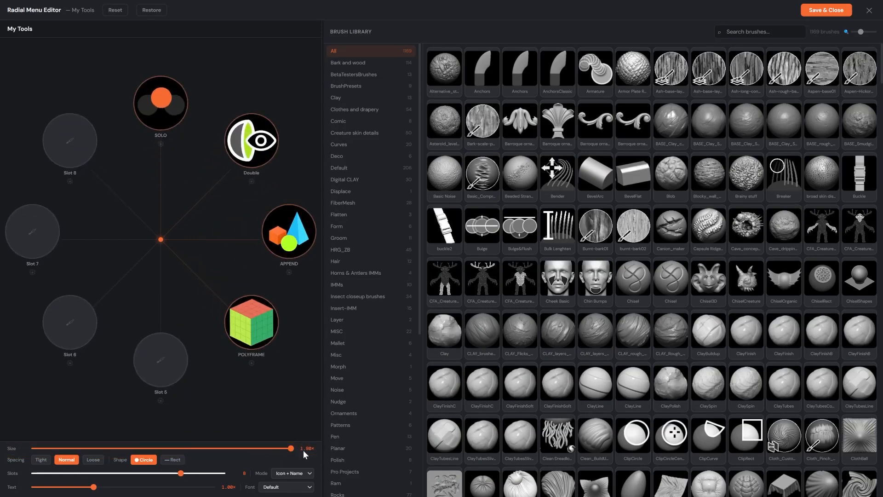
{"action": "left_click", "coordinate": [834, 11]}
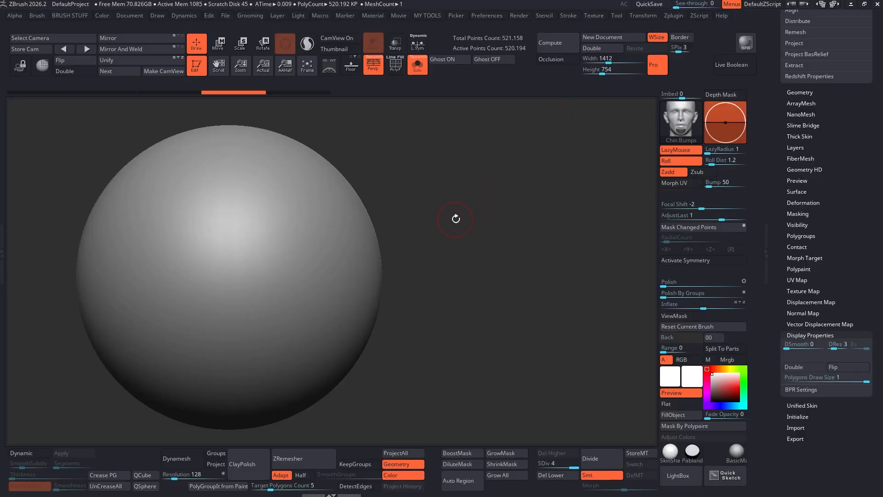
Display the My Tools and My Basic Brushes radial menus over the canvas to compare their sizes, dismissing them without choosing anything.
{"action": "key", "text": "space"}
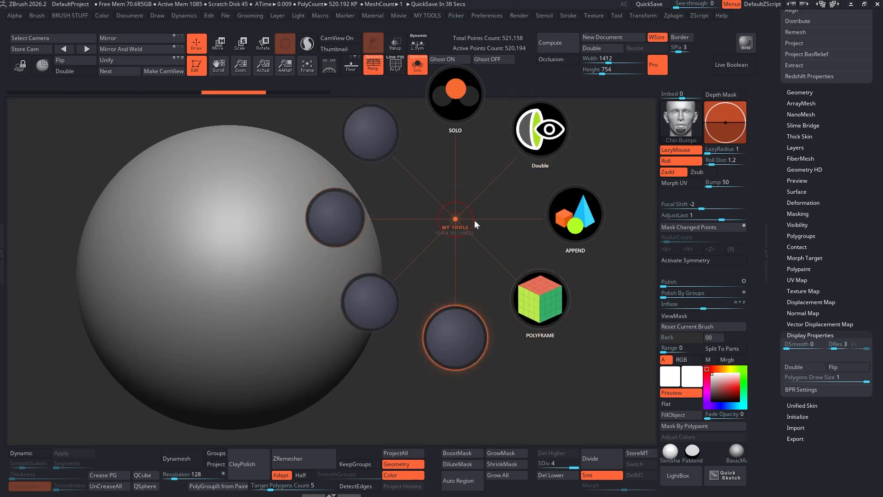
{"action": "left_click", "coordinate": [455, 215]}
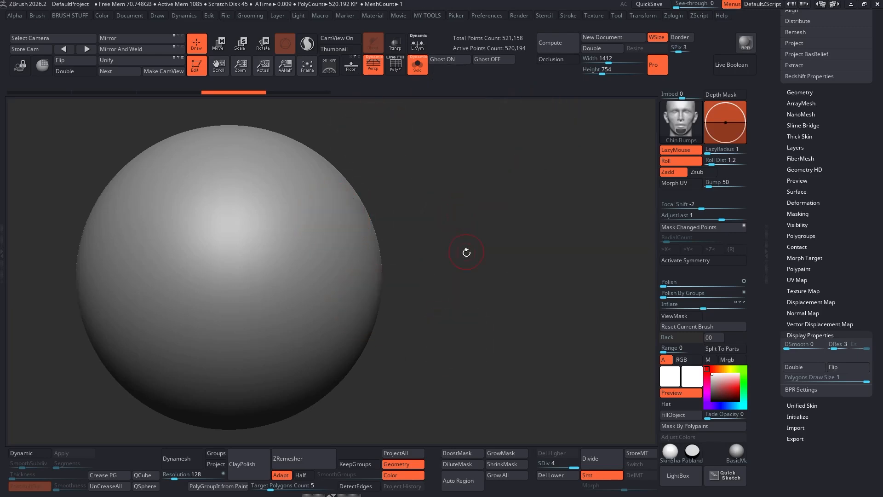
{"action": "key", "text": "space"}
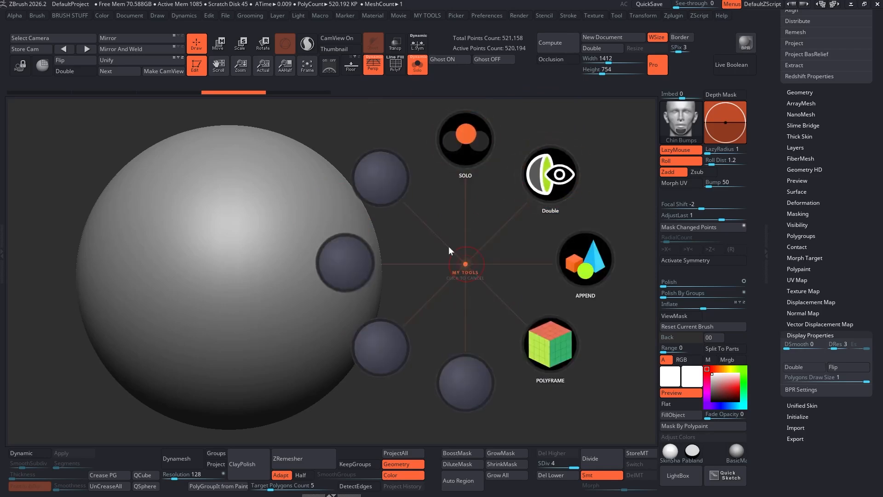
{"action": "left_click_drag", "start_coordinate": [497, 239], "coordinate": [477, 268]}
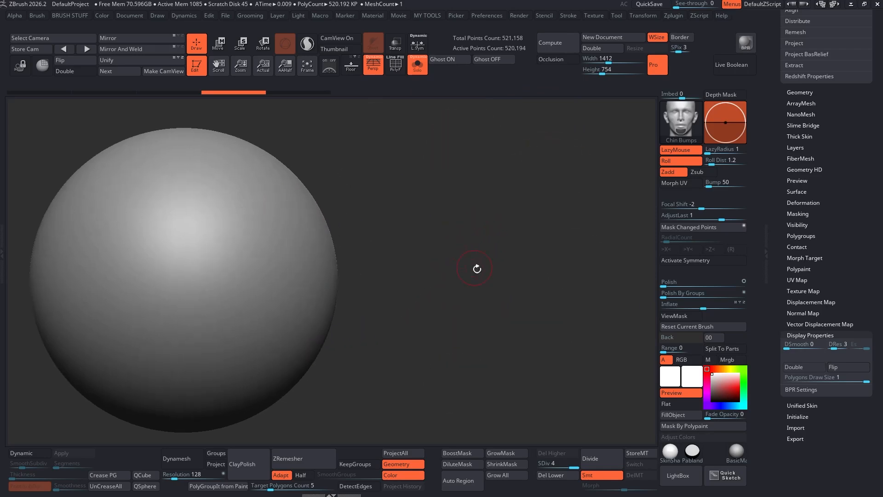
{"action": "key", "text": "space"}
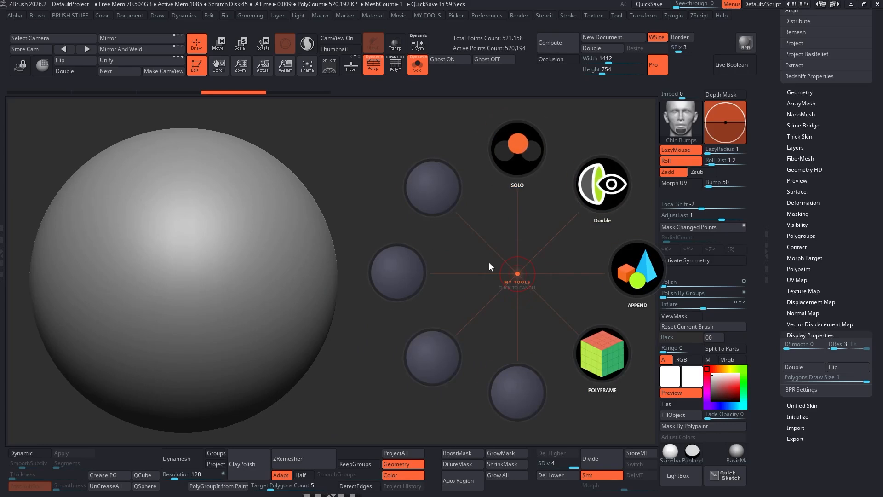
{"action": "left_click", "coordinate": [505, 259]}
{"action": "key", "text": "b"}
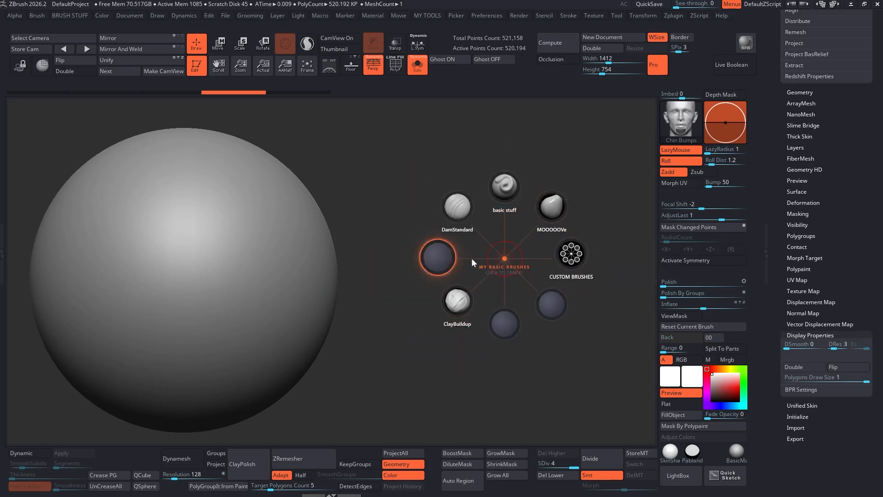
{"action": "key", "text": "space"}
{"action": "key", "text": "b"}
{"action": "left_click", "coordinate": [494, 245]}
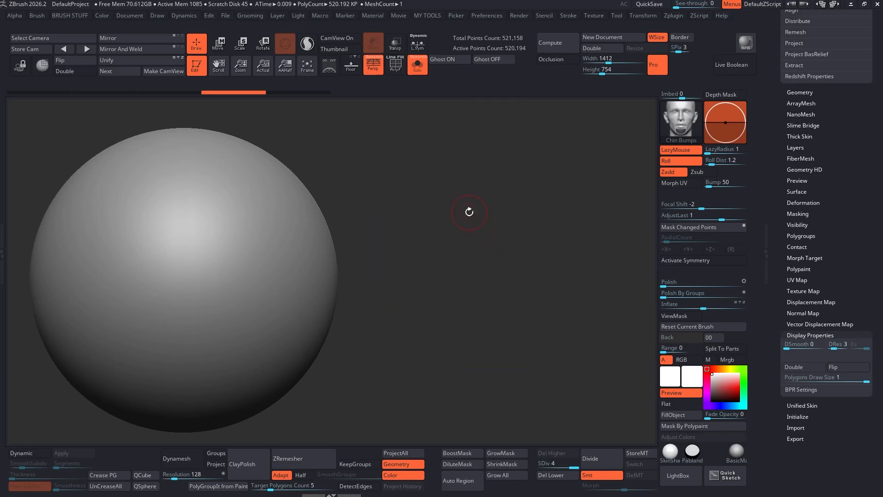
Return to RadialZ and edit the My Tools menu, setting its size to 0.95× and its spacing to Tight.
{"action": "key", "text": "alt+Tab"}
{"action": "left_click", "coordinate": [609, 137]}
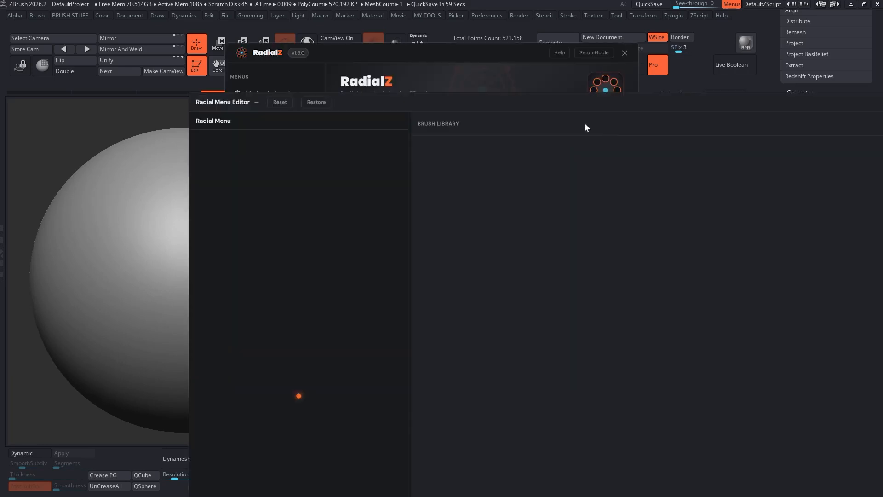
{"action": "left_click_drag", "start_coordinate": [290, 227], "coordinate": [341, 227]}
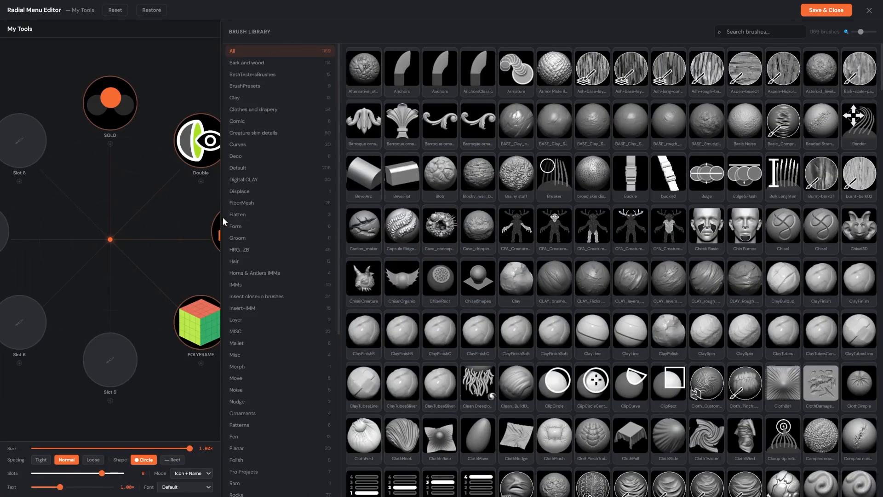
{"action": "left_click_drag", "start_coordinate": [222, 218], "coordinate": [323, 213]}
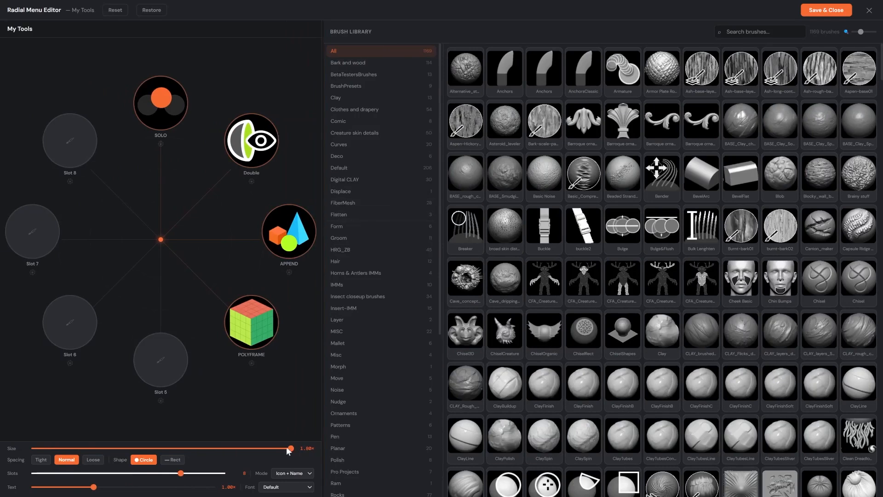
{"action": "left_click_drag", "start_coordinate": [290, 448], "coordinate": [115, 445]}
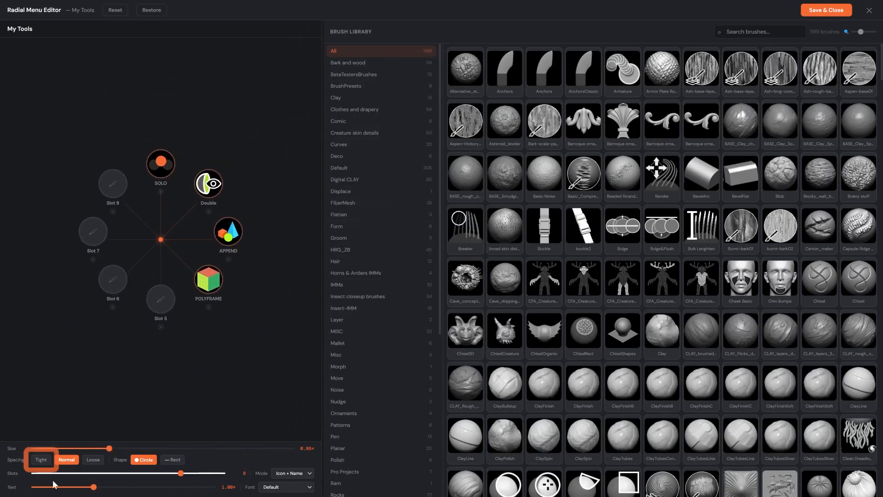
{"action": "left_click", "coordinate": [41, 460]}
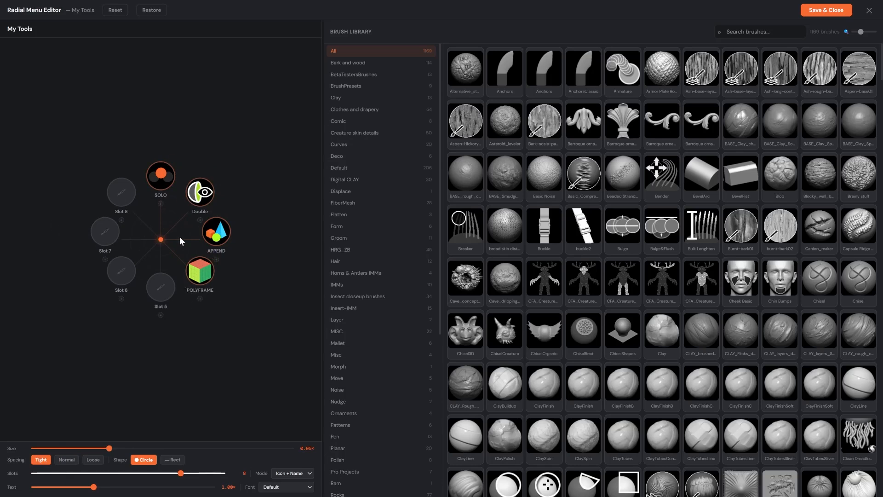
Assign the Aspen-Hickory-Mixed brush to slot 5 of My Tools, save the menu and check it over the ZBrush canvas.
{"action": "mouse_move", "coordinate": [477, 123]}
{"action": "left_mouse_down"}
{"action": "mouse_move", "coordinate": [192, 228]}
{"action": "mouse_move", "coordinate": [162, 272]}
{"action": "mouse_move", "coordinate": [120, 281]}
{"action": "mouse_move", "coordinate": [163, 293]}
{"action": "left_mouse_up"}
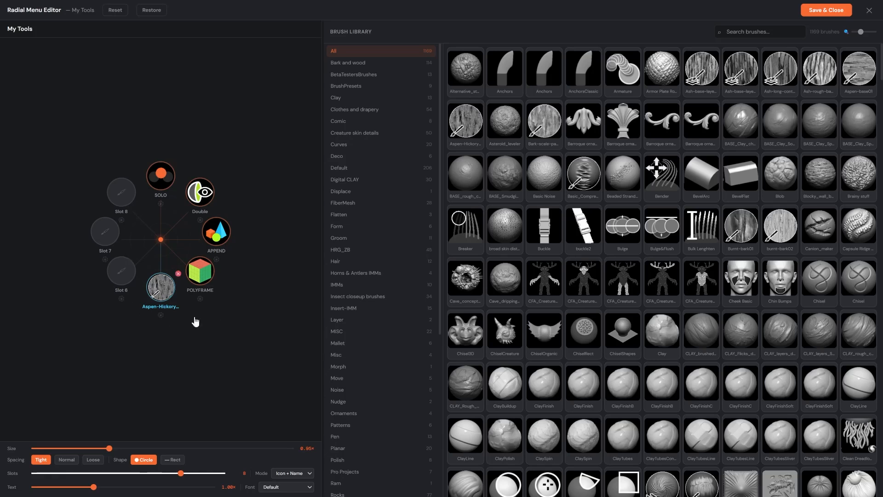
{"action": "left_click", "coordinate": [824, 10]}
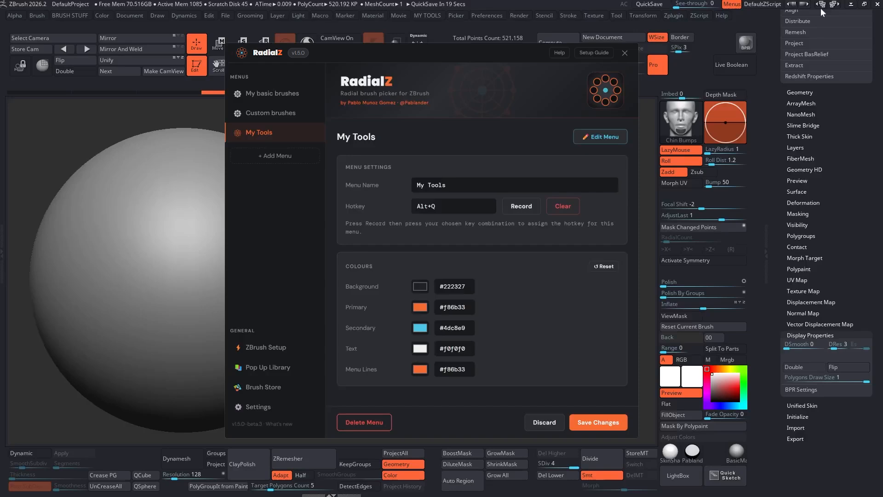
{"action": "key", "text": "space"}
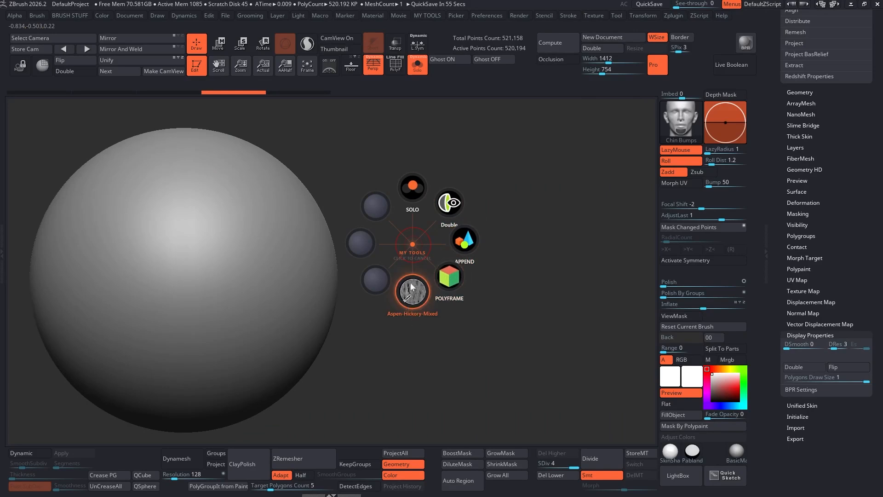
{"action": "left_click", "coordinate": [417, 239]}
Assign the CLAY_rough_chunks brush to slot 6 of My Tools, save, and check the updated menu over the ZBrush canvas.
{"action": "key", "text": "alt+Tab"}
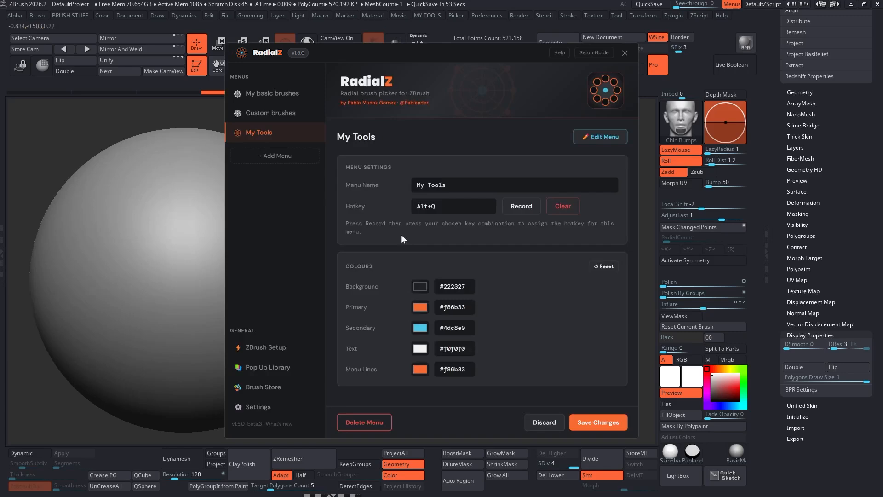
{"action": "left_click", "coordinate": [593, 138]}
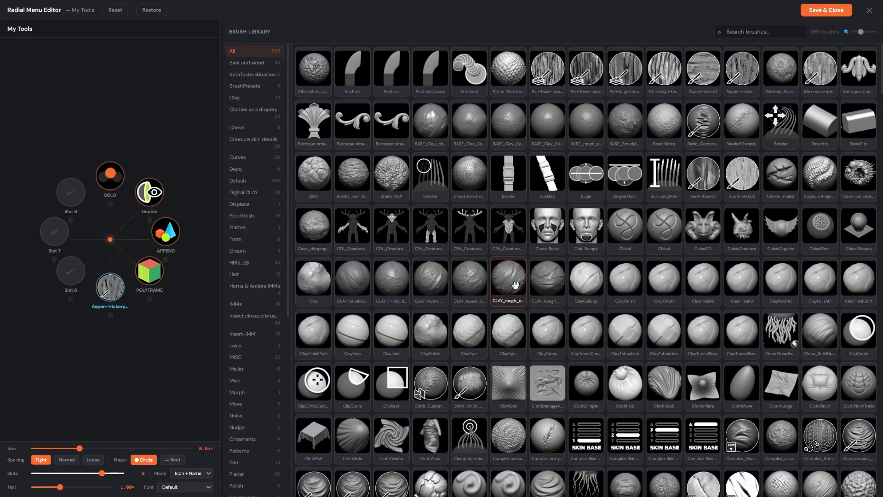
{"action": "mouse_move", "coordinate": [515, 285]}
{"action": "left_mouse_down"}
{"action": "mouse_move", "coordinate": [120, 257]}
{"action": "mouse_move", "coordinate": [69, 265]}
{"action": "mouse_move", "coordinate": [81, 277]}
{"action": "left_mouse_up"}
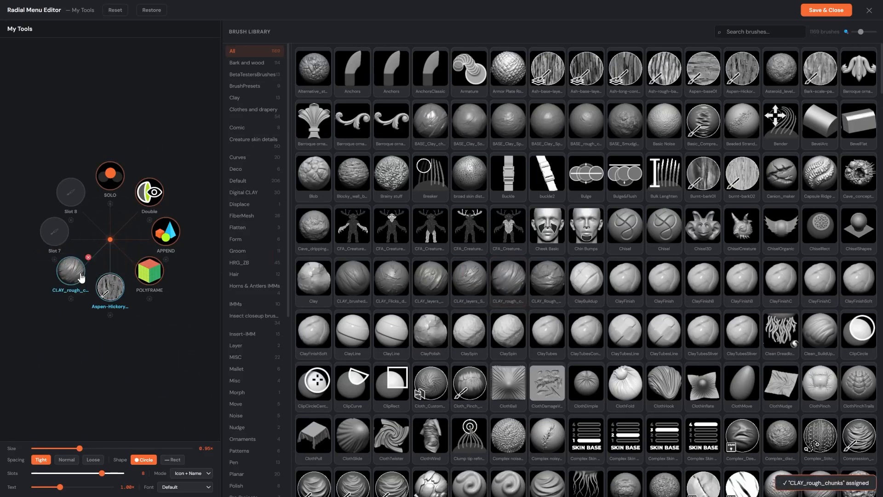
{"action": "left_click", "coordinate": [833, 11]}
{"action": "key", "text": "space"}
{"action": "left_click", "coordinate": [367, 274]}
{"action": "key", "text": "space"}
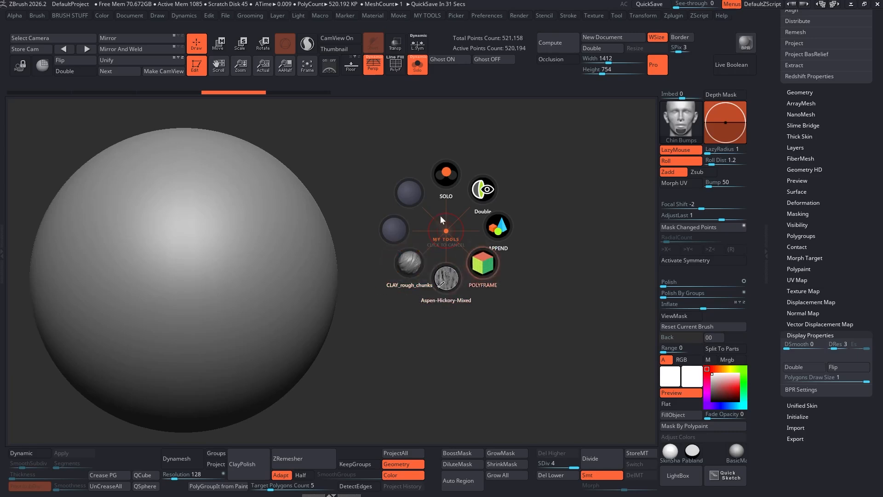
{"action": "left_click", "coordinate": [446, 231]}
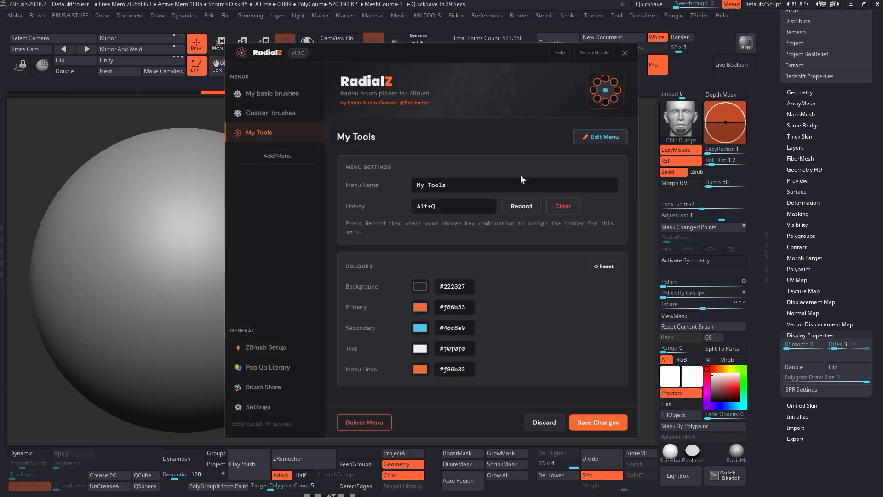
Change slot 6's label in My Tools to "CLAY_rough_chunks MORE TEXT IN HERE", save, and check it over the ZBrush canvas.
{"action": "left_click", "coordinate": [616, 145]}
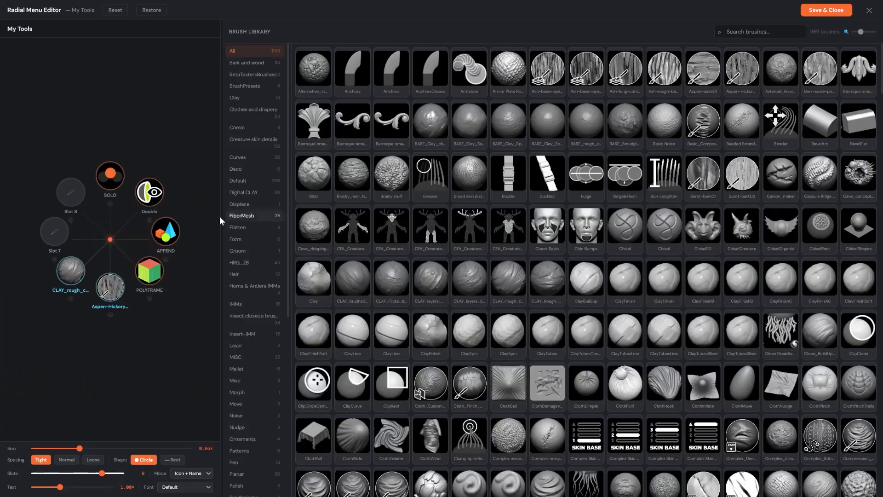
{"action": "left_click", "coordinate": [72, 275]}
{"action": "left_click", "coordinate": [366, 96]}
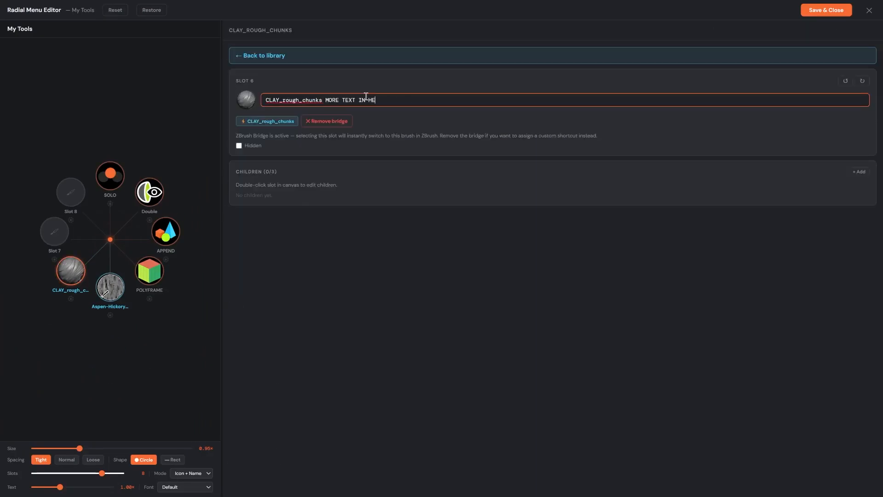
{"action": "left_click", "coordinate": [804, 14]}
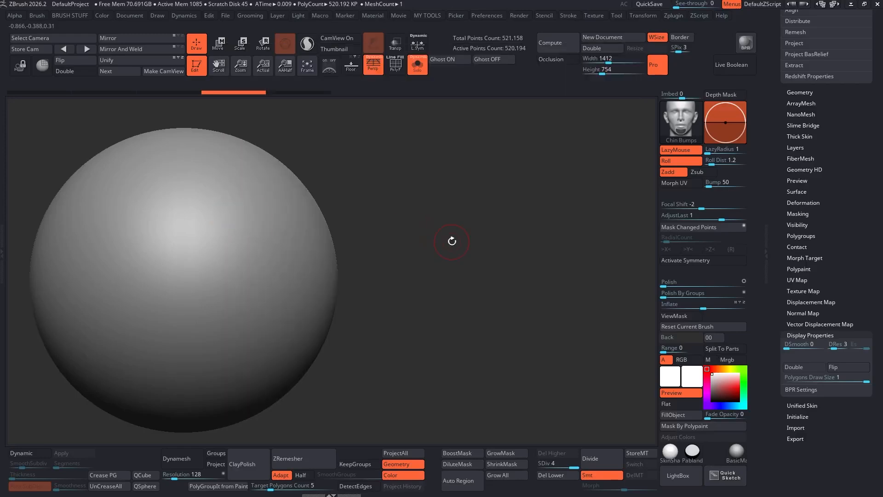
{"action": "key", "text": "space"}
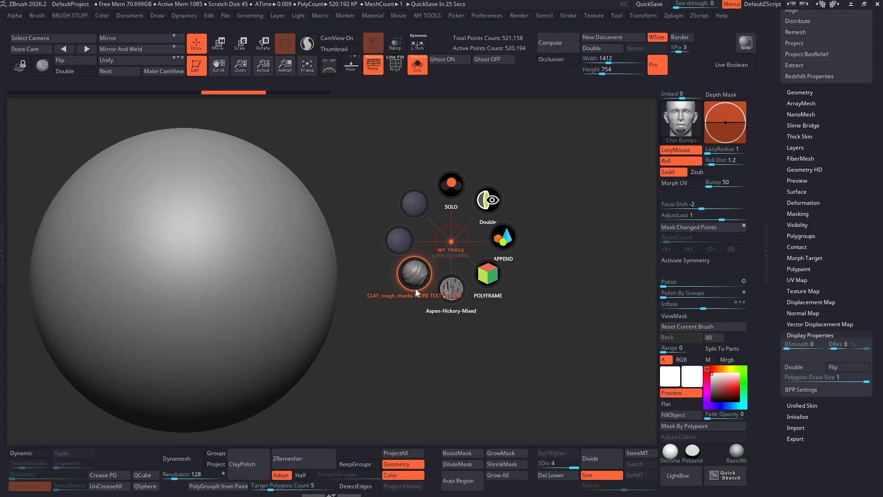
{"action": "left_click", "coordinate": [442, 249]}
Return to RadialZ, edit My Tools with a wider preview area, and shorten slot 6's label to "rough chunks".
{"action": "key", "text": "alt+Tab"}
{"action": "left_click", "coordinate": [610, 137]}
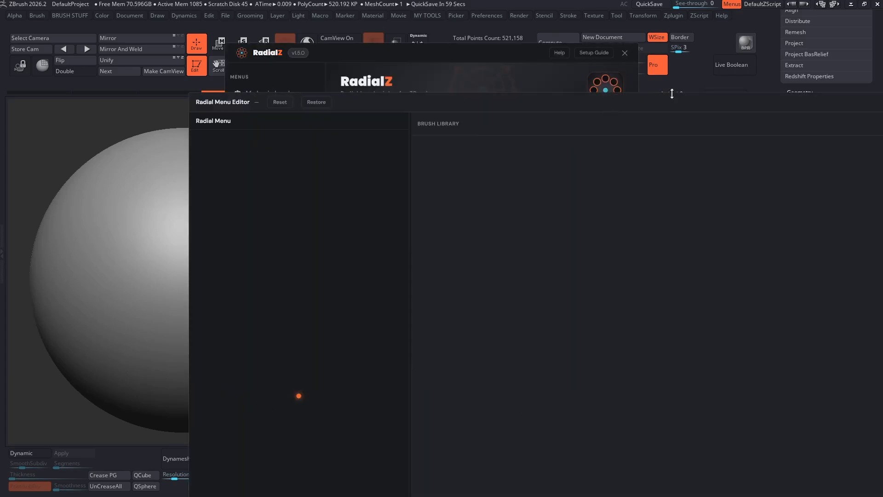
{"action": "left_click_drag", "start_coordinate": [291, 210], "coordinate": [310, 208]}
{"action": "left_click_drag", "start_coordinate": [221, 210], "coordinate": [286, 211]}
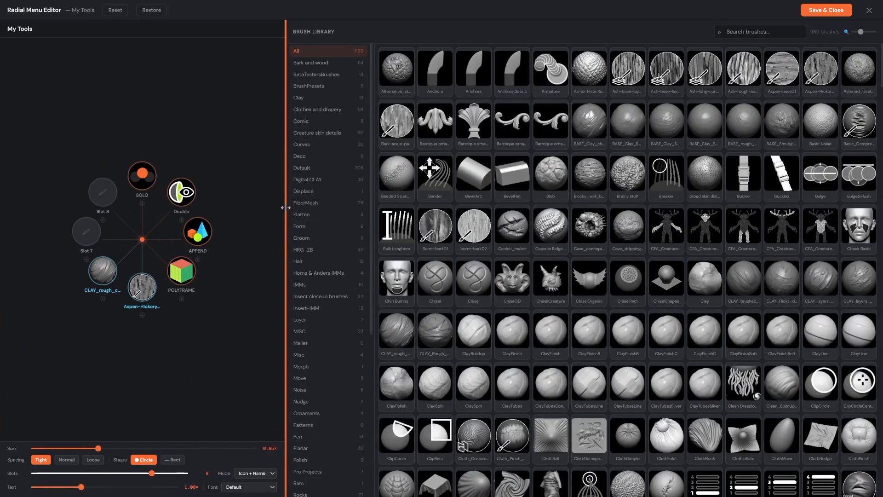
{"action": "left_click", "coordinate": [102, 275]}
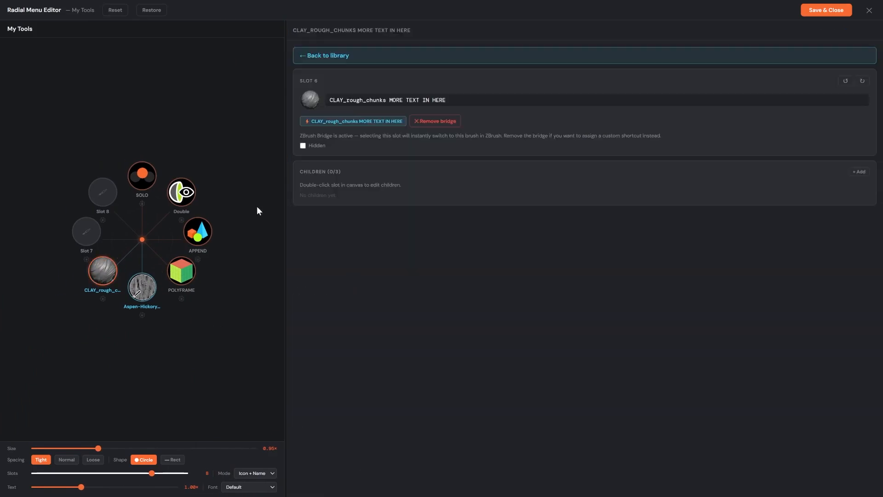
{"action": "left_click", "coordinate": [350, 97]}
{"action": "left_click_drag", "start_coordinate": [350, 98], "coordinate": [473, 99]}
{"action": "key", "text": "BackSpace"}
{"action": "key", "text": "BackSpace"}
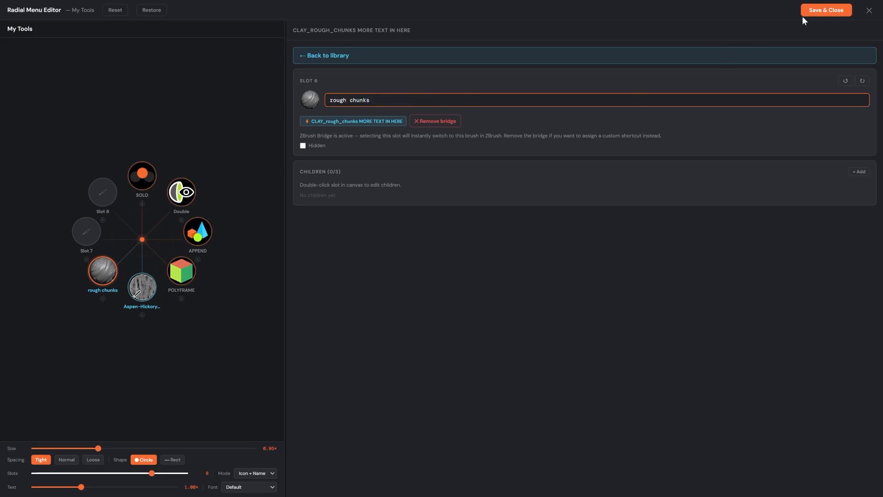
Shorten the label of slot 5, the Aspen-Hickory-Mixed brush, to "Aspen" and go back to the brush library.
{"action": "left_click", "coordinate": [108, 287]}
{"action": "left_click_drag", "start_coordinate": [284, 98], "coordinate": [385, 97]}
{"action": "key", "text": "BackSpace"}
{"action": "left_click", "coordinate": [192, 318]}
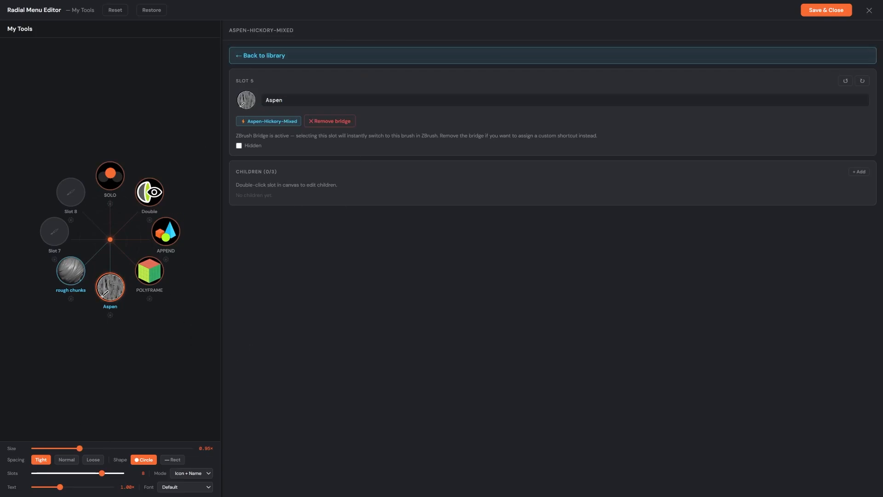
{"action": "left_click", "coordinate": [300, 56]}
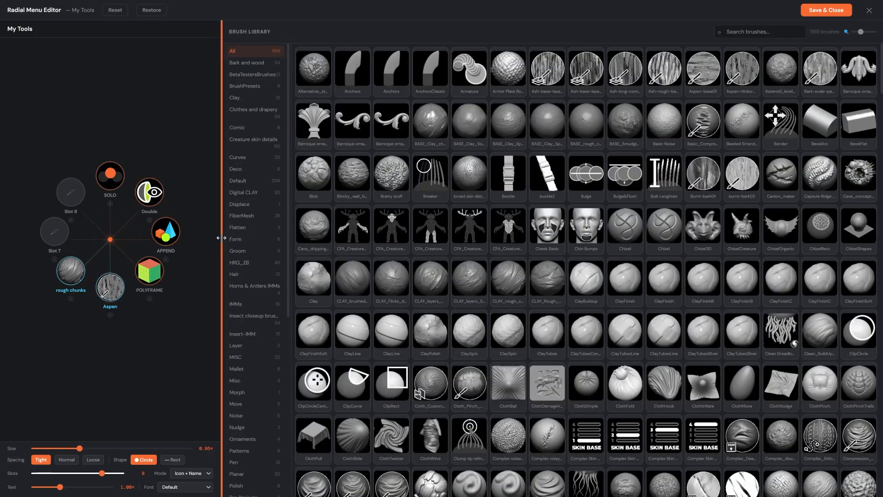
Widen the preview area, try 10 slots for My Tools, and return the slot count to 8.
{"action": "left_click_drag", "start_coordinate": [221, 238], "coordinate": [321, 239]}
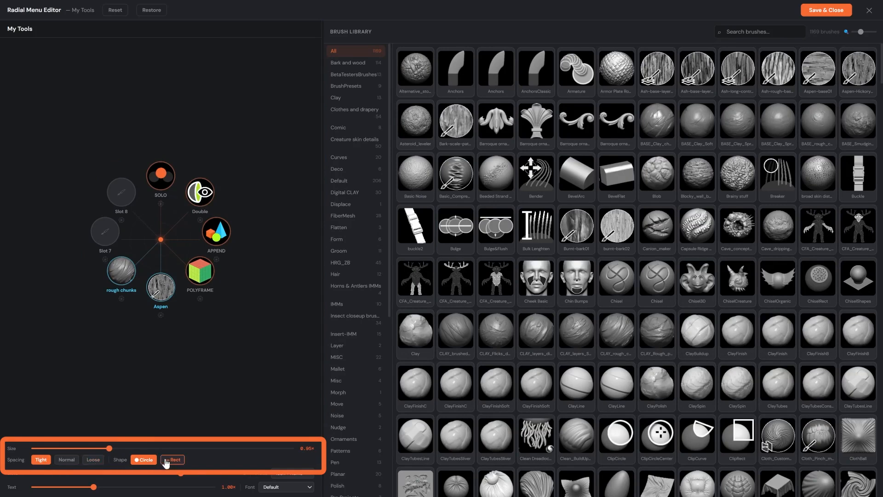
{"action": "mouse_move", "coordinate": [182, 476]}
{"action": "left_mouse_down"}
{"action": "mouse_move", "coordinate": [69, 475]}
{"action": "mouse_move", "coordinate": [242, 475]}
{"action": "mouse_move", "coordinate": [189, 479]}
{"action": "left_mouse_up"}
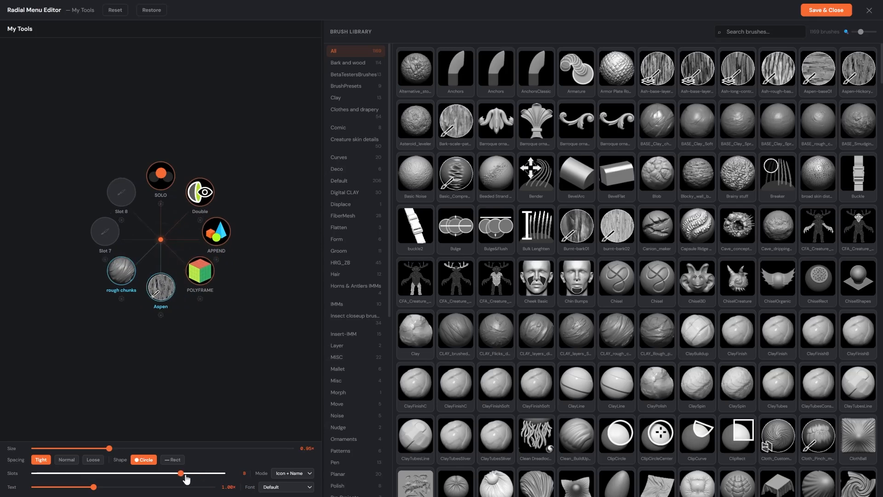
{"action": "left_click_drag", "start_coordinate": [186, 479], "coordinate": [222, 475]}
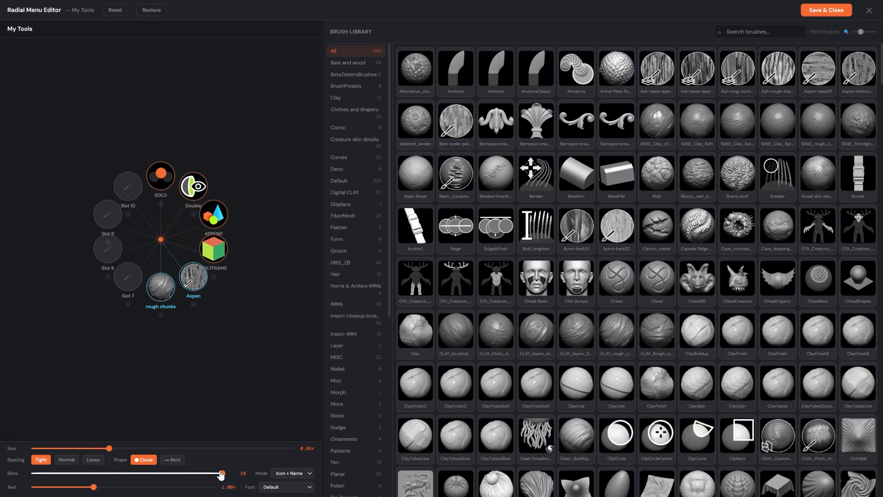
{"action": "left_click_drag", "start_coordinate": [221, 474], "coordinate": [190, 475]}
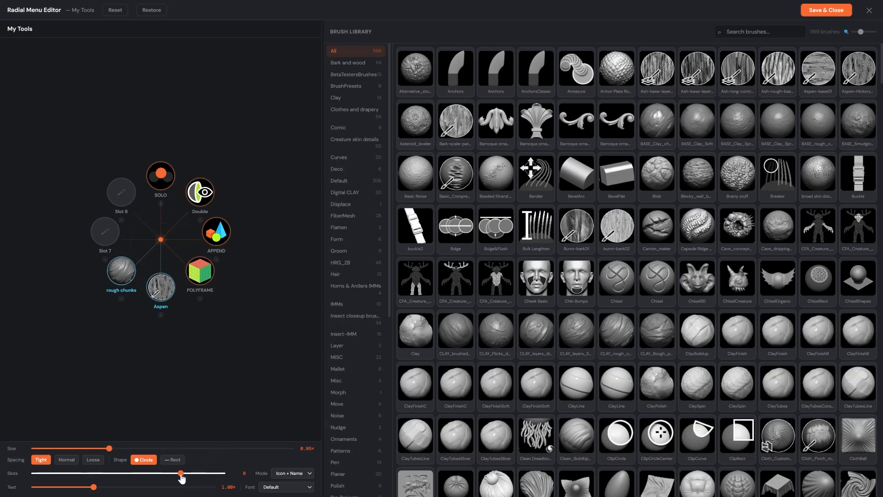
{"action": "mouse_move", "coordinate": [180, 473]}
{"action": "left_mouse_down"}
{"action": "mouse_move", "coordinate": [222, 473]}
{"action": "mouse_move", "coordinate": [94, 473]}
{"action": "mouse_move", "coordinate": [181, 473]}
{"action": "left_mouse_up"}
Set the My Tools text scale to 1.05× and its display mode to Icon only, and save the menu.
{"action": "mouse_move", "coordinate": [94, 487]}
{"action": "left_mouse_down"}
{"action": "mouse_move", "coordinate": [189, 480]}
{"action": "mouse_move", "coordinate": [89, 481]}
{"action": "mouse_move", "coordinate": [106, 479]}
{"action": "left_mouse_up"}
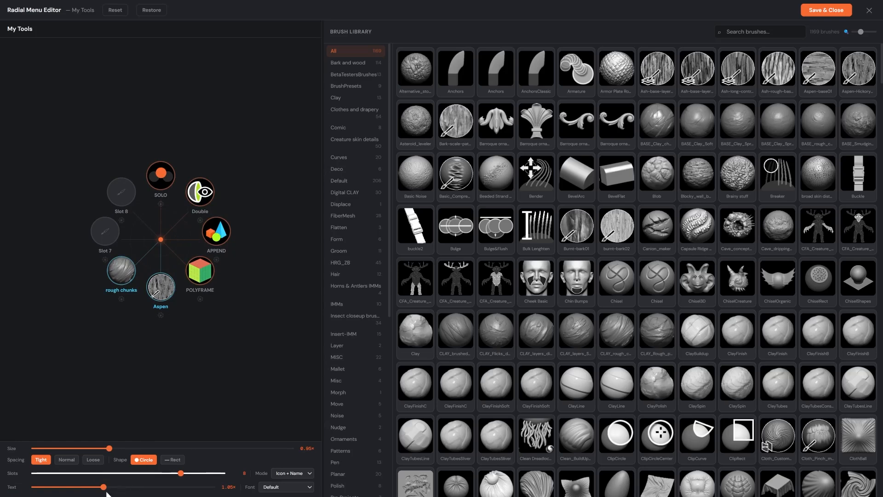
{"action": "mouse_move", "coordinate": [107, 488]}
{"action": "left_mouse_down"}
{"action": "mouse_move", "coordinate": [119, 488]}
{"action": "mouse_move", "coordinate": [73, 487]}
{"action": "mouse_move", "coordinate": [103, 486]}
{"action": "left_mouse_up"}
{"action": "left_click", "coordinate": [304, 474]}
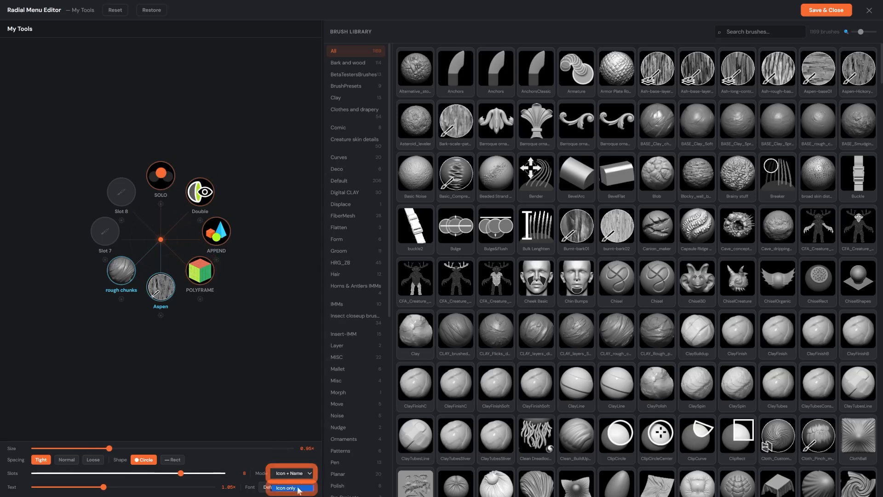
{"action": "left_click", "coordinate": [287, 485]}
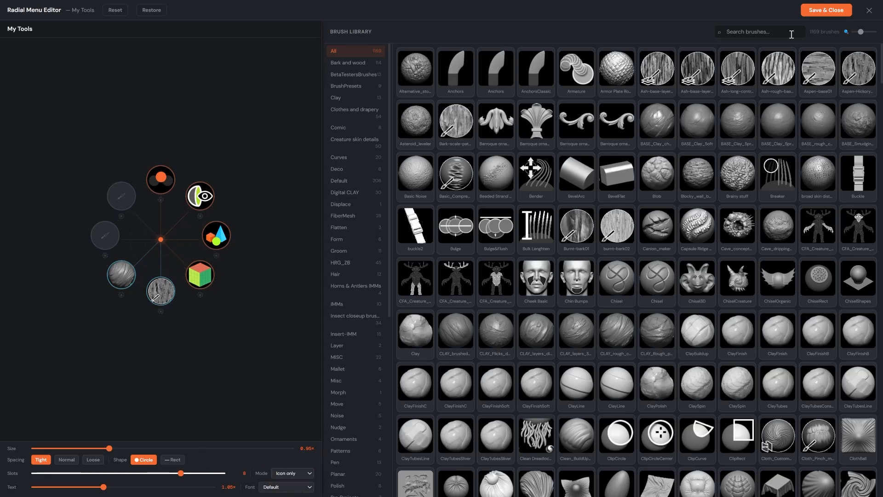
{"action": "left_click", "coordinate": [826, 11]}
{"action": "key", "text": "Escape"}
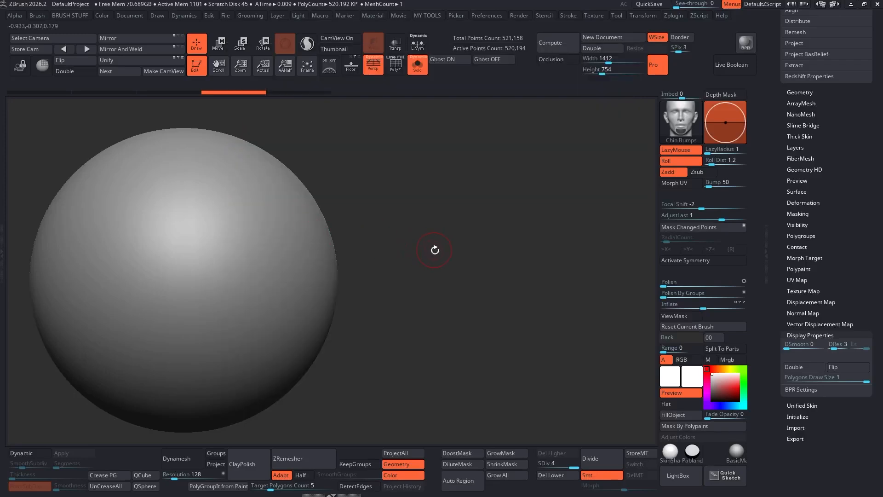
Test the icon-only My Tools menu on the canvas by switching the sphere's Polyframe display on and off.
{"action": "key", "text": "alt+q"}
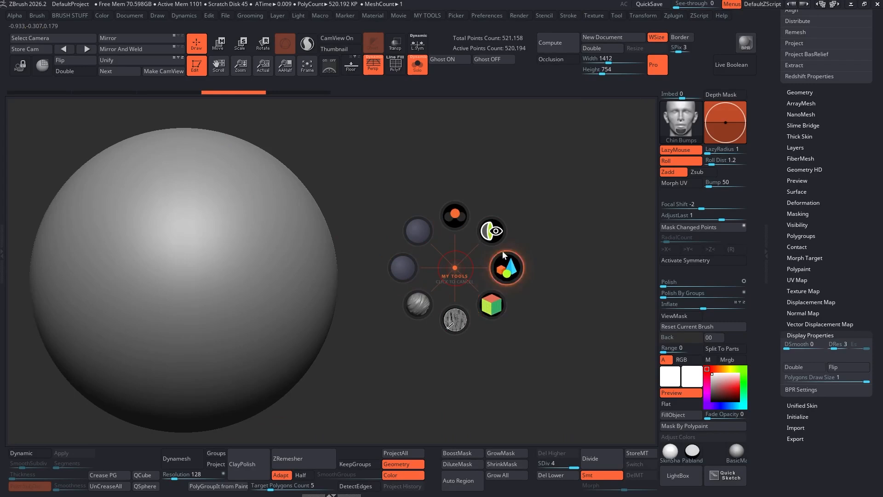
{"action": "left_click", "coordinate": [491, 304]}
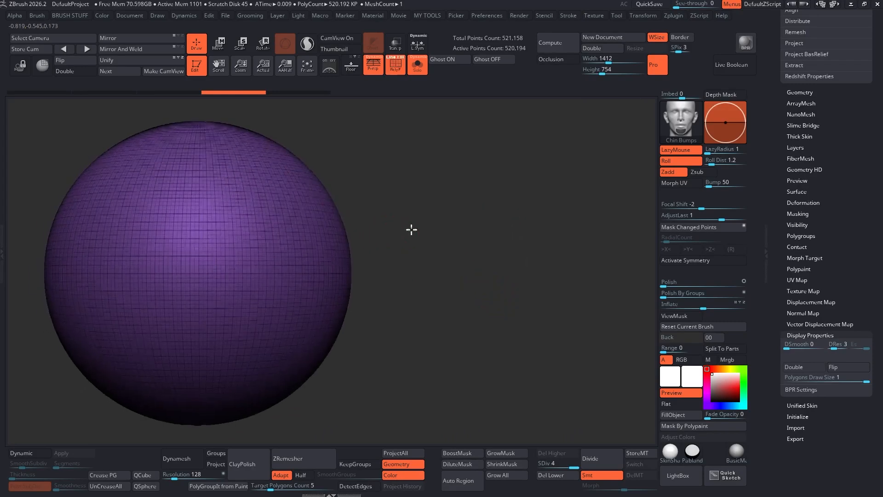
{"action": "key", "text": "alt+q"}
{"action": "left_click", "coordinate": [485, 239]}
{"action": "left_click_drag", "start_coordinate": [435, 210], "coordinate": [447, 251], "text": "alt"}
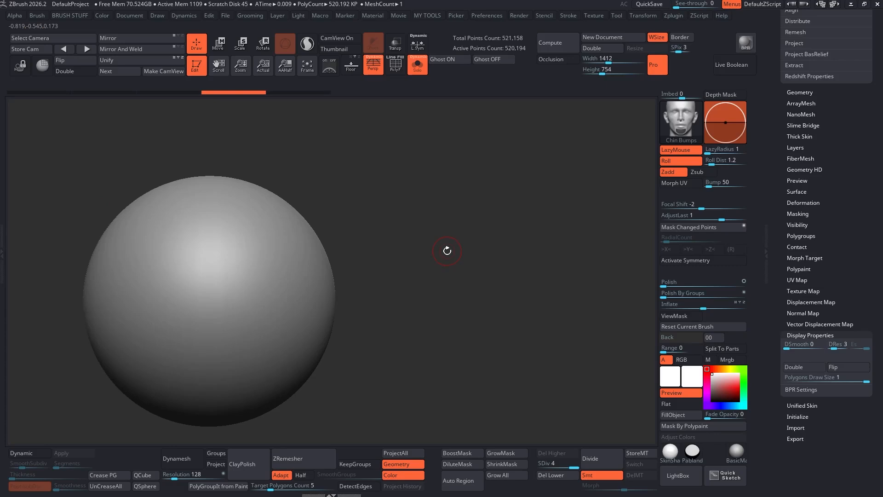
Display the My Tools and My Basic Brushes radial menus over the canvas to compare icon-only slots with labelled ones.
{"action": "key", "text": "alt+q"}
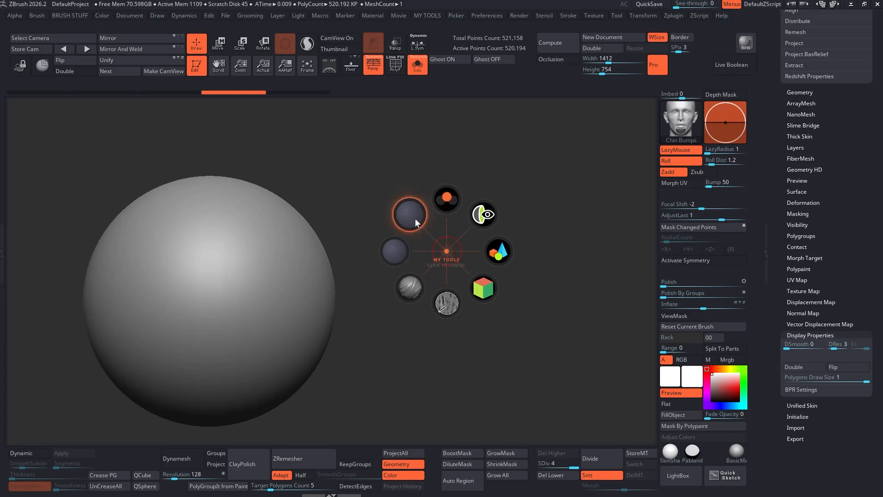
{"action": "left_click", "coordinate": [447, 238]}
{"action": "key", "text": "5"}
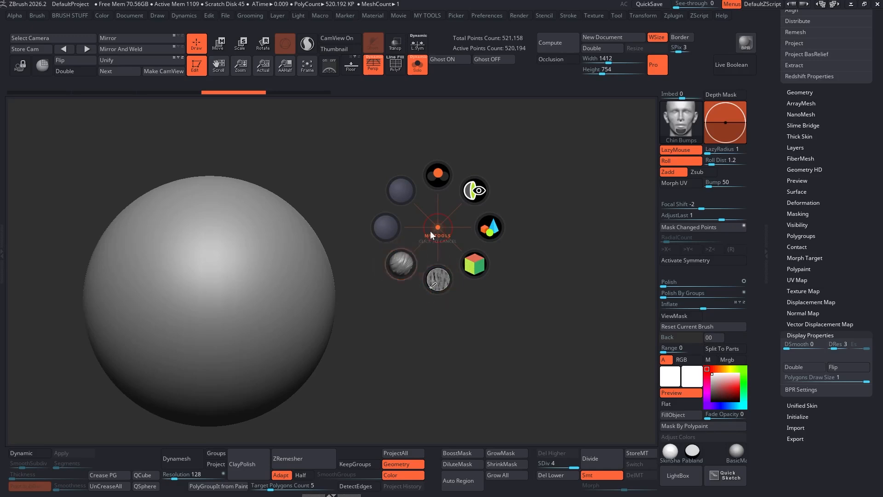
{"action": "left_click", "coordinate": [440, 225]}
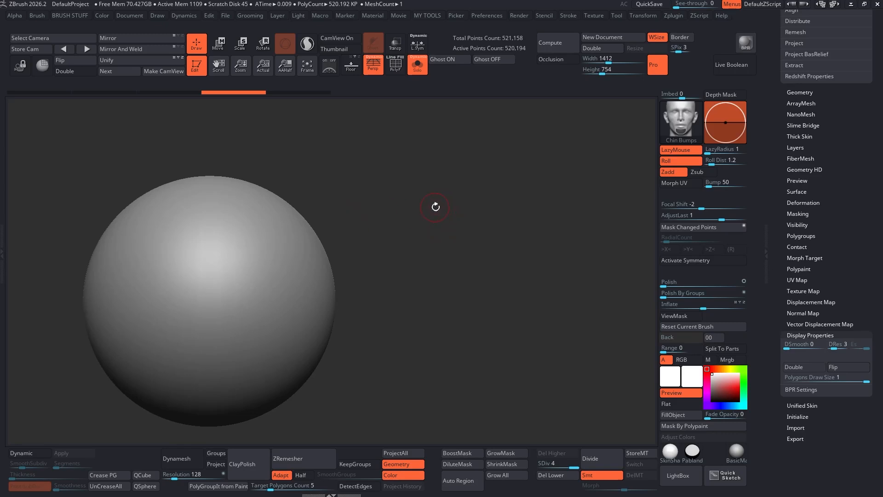
{"action": "key", "text": "b"}
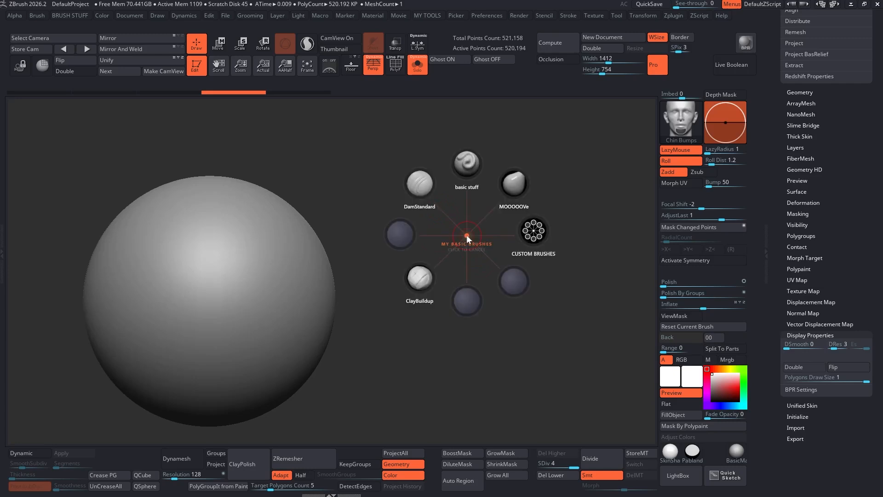
{"action": "key", "text": "t"}
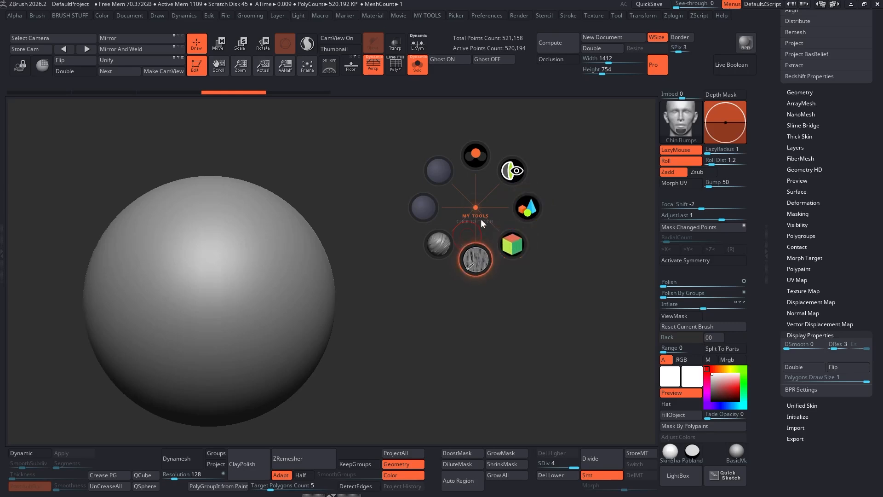
{"action": "left_click", "coordinate": [476, 259]}
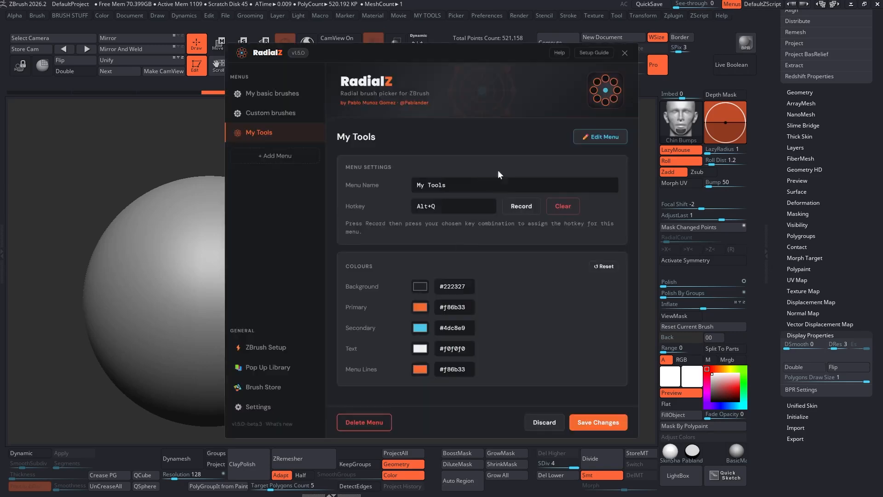
Edit My Tools to use the Rect slot shape, try Pill corners, and set the corners to Rounded.
{"action": "left_click", "coordinate": [600, 137]}
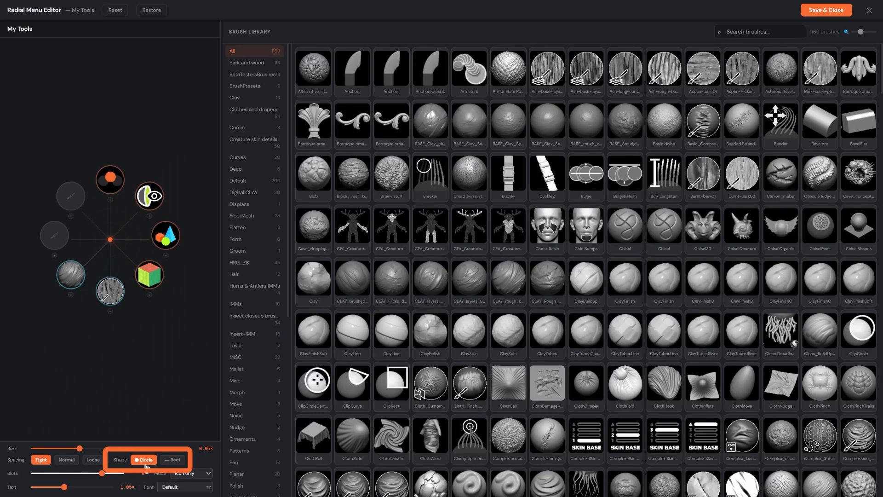
{"action": "left_click", "coordinate": [174, 460]}
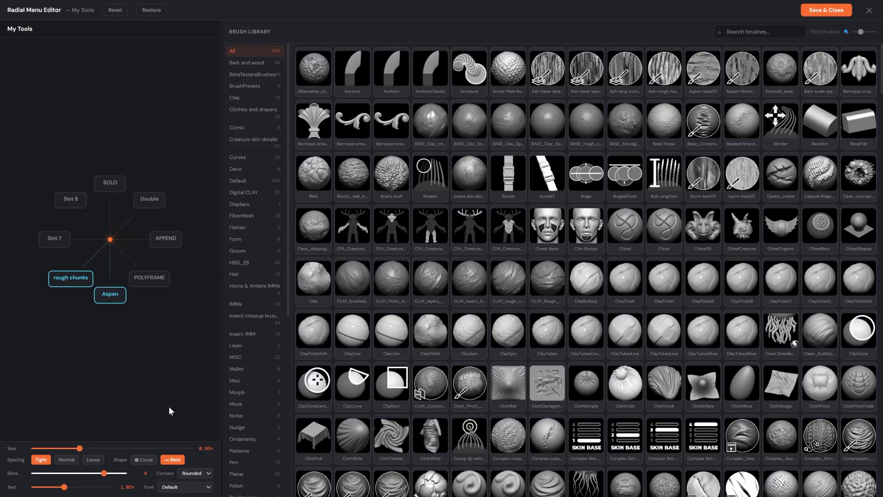
{"action": "left_click", "coordinate": [199, 476]}
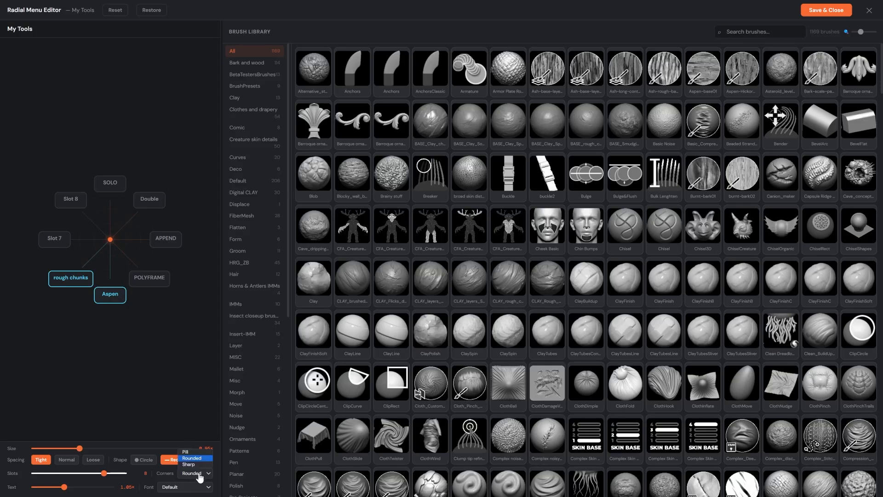
{"action": "left_click", "coordinate": [196, 452]}
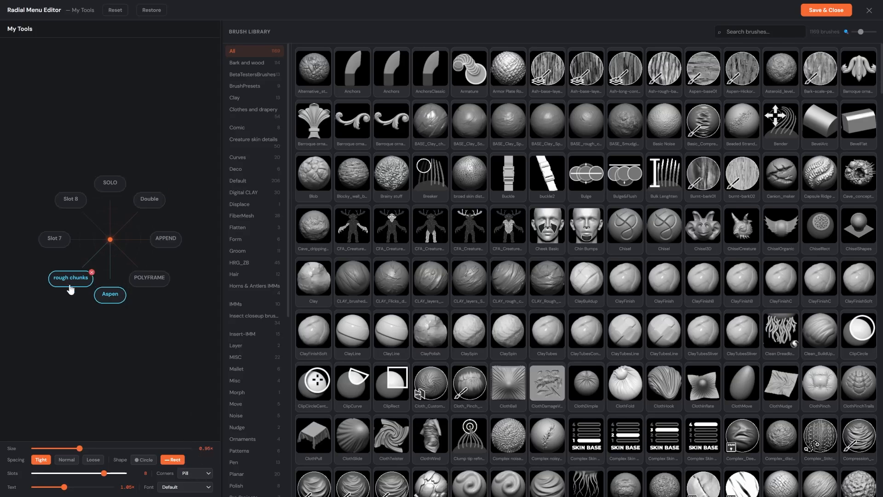
{"action": "left_click", "coordinate": [196, 475]}
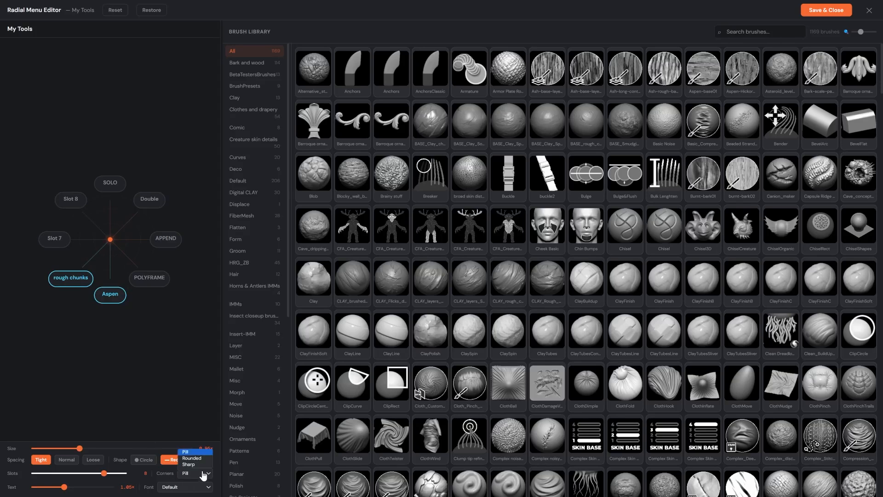
{"action": "left_click", "coordinate": [196, 463]}
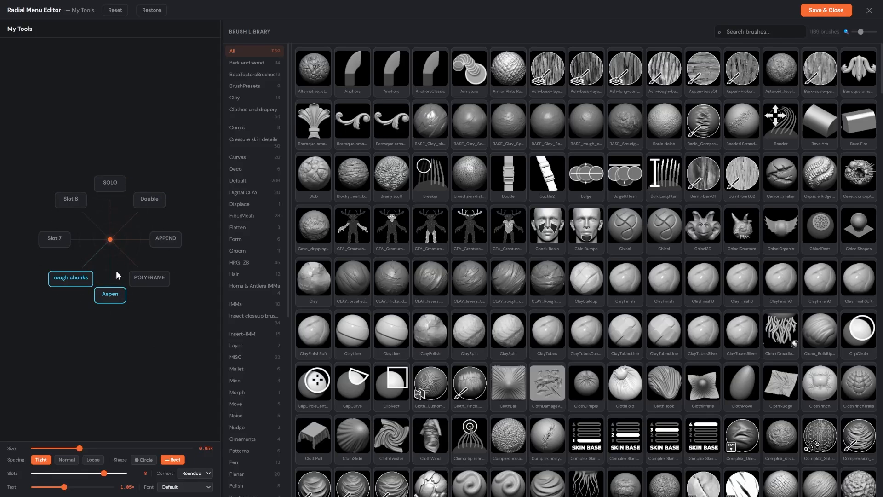
Remove the ZBrush bridge from the Aspen slot in My Tools.
{"action": "left_click", "coordinate": [110, 298]}
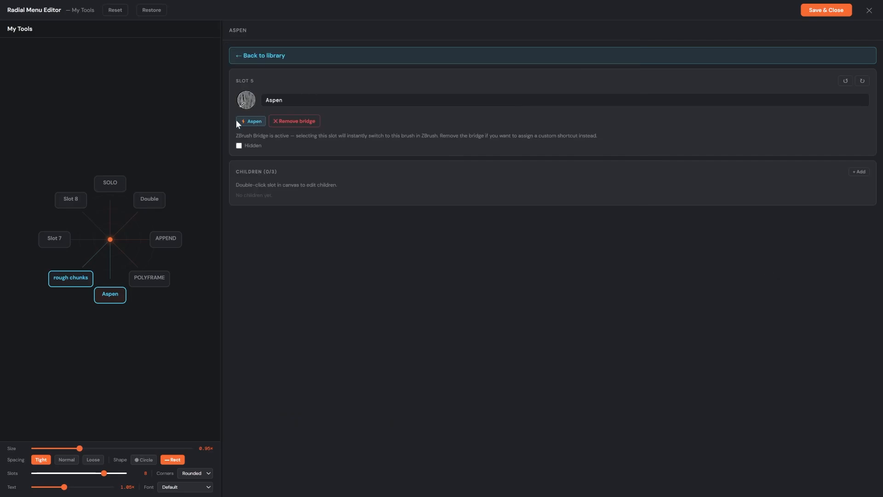
{"action": "mouse_move", "coordinate": [110, 297]}
{"action": "left_click", "coordinate": [299, 122]}
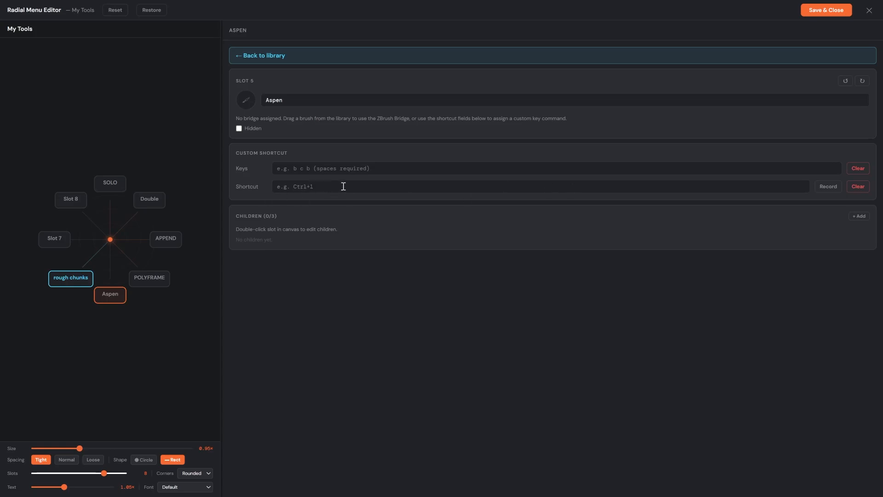
Rename the Aspen slot to MERGE DOWN with the recorded shortcut Ctrl+M, and clear the rough chunks slot.
{"action": "left_click", "coordinate": [828, 186]}
{"action": "key", "text": "ctrl+m"}
{"action": "left_click", "coordinate": [255, 103]}
{"action": "type", "text": "MERGE DOWN"}
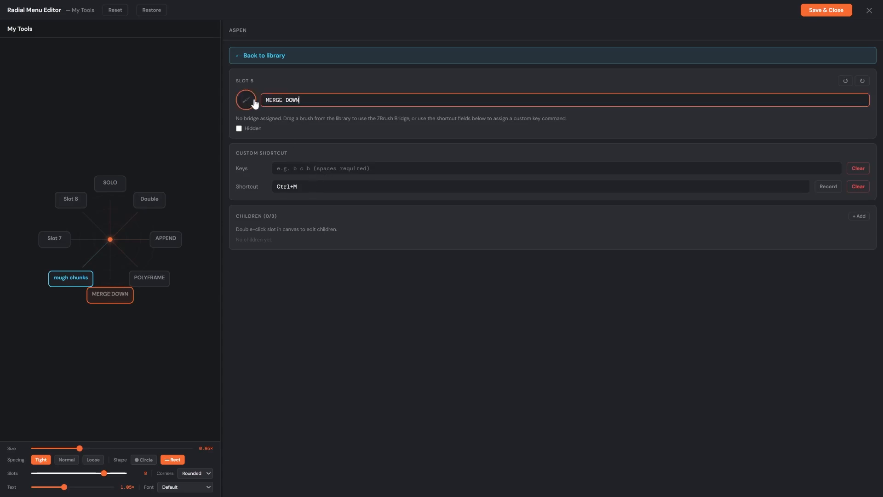
{"action": "left_click", "coordinate": [287, 294]}
{"action": "mouse_move", "coordinate": [92, 277]}
{"action": "left_click", "coordinate": [92, 273]}
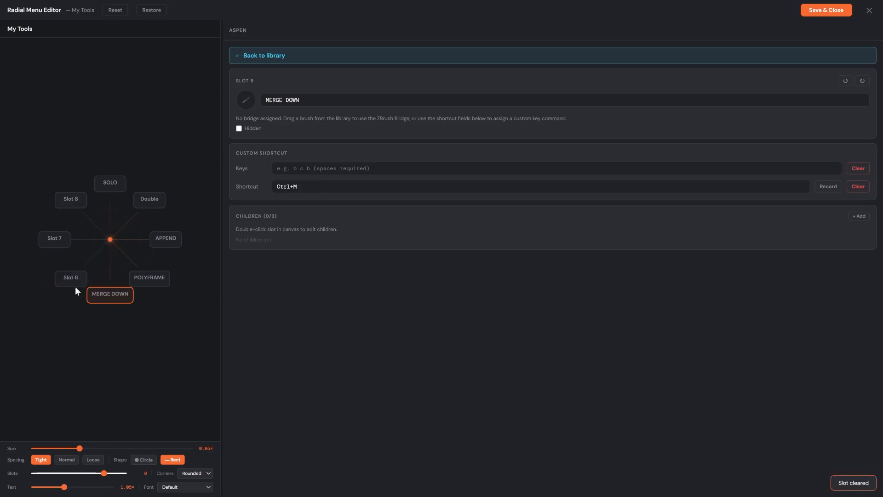
Name slot 7 MIRROR and record Shift+Alt+1 as its custom shortcut.
{"action": "left_click", "coordinate": [54, 244]}
{"action": "left_click", "coordinate": [314, 105]}
{"action": "type", "text": "MIRROR"}
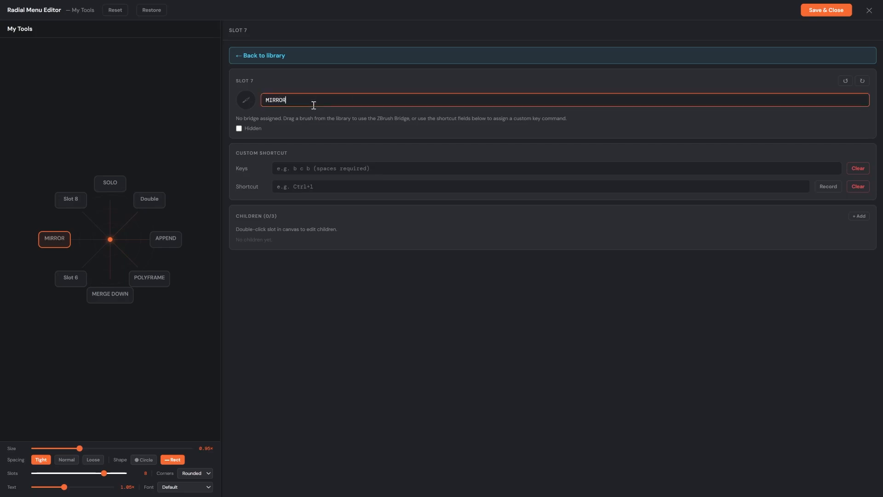
{"action": "left_click", "coordinate": [825, 188]}
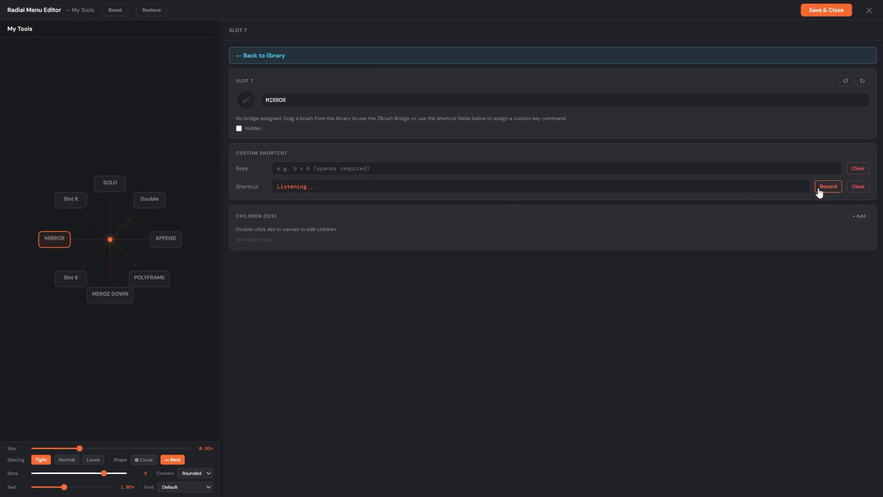
{"action": "key", "text": "shift+alt+1"}
Name slot 6 MIRROR AND WELD and record Shift+Alt+2 as its custom shortcut.
{"action": "left_click", "coordinate": [71, 280]}
{"action": "left_click", "coordinate": [323, 96]}
{"action": "type", "text": "MIRROR AND WELD"}
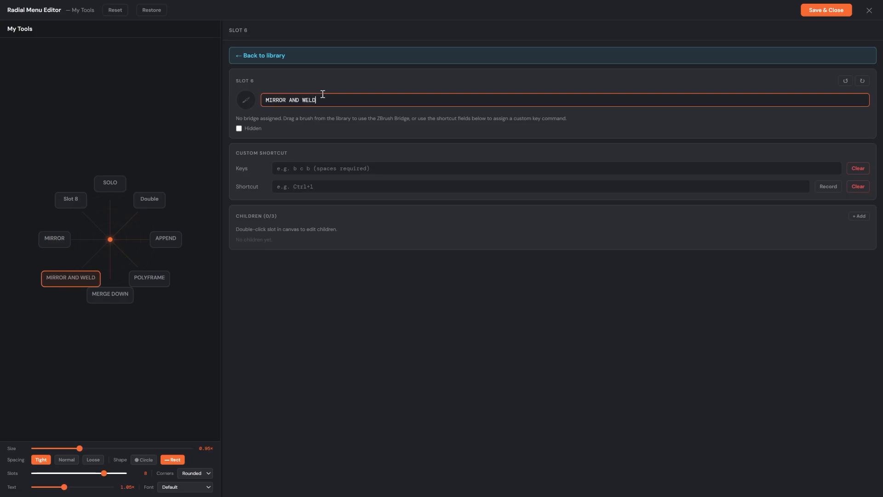
{"action": "left_click", "coordinate": [817, 188]}
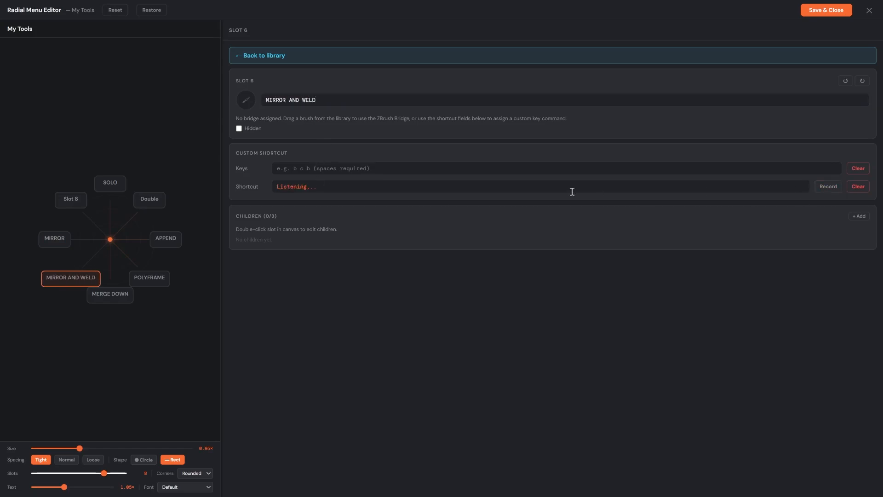
{"action": "key", "text": "shift+alt+2"}
Name slot 8 PERSPECTIVE with the recorded shortcut P, and save the My Tools menu.
{"action": "left_click", "coordinate": [71, 204]}
{"action": "left_click", "coordinate": [308, 102]}
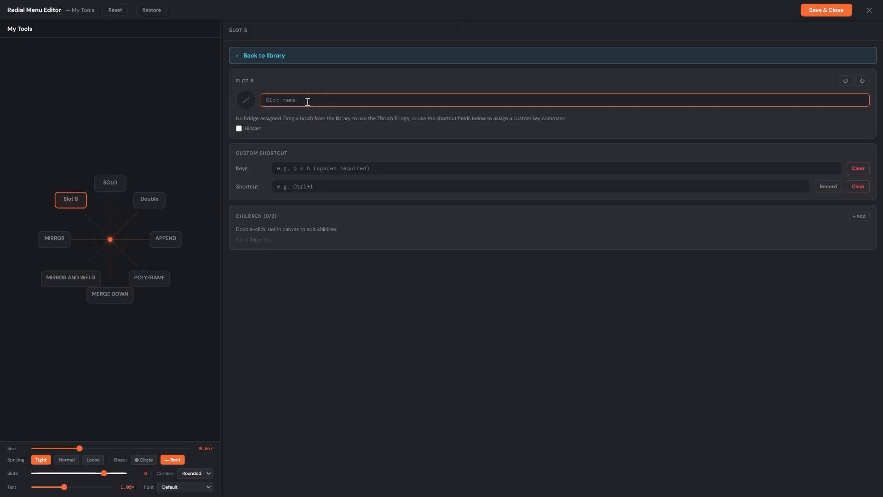
{"action": "type", "text": "PERSPECTIVE"}
{"action": "left_click", "coordinate": [828, 187]}
{"action": "key", "text": "p"}
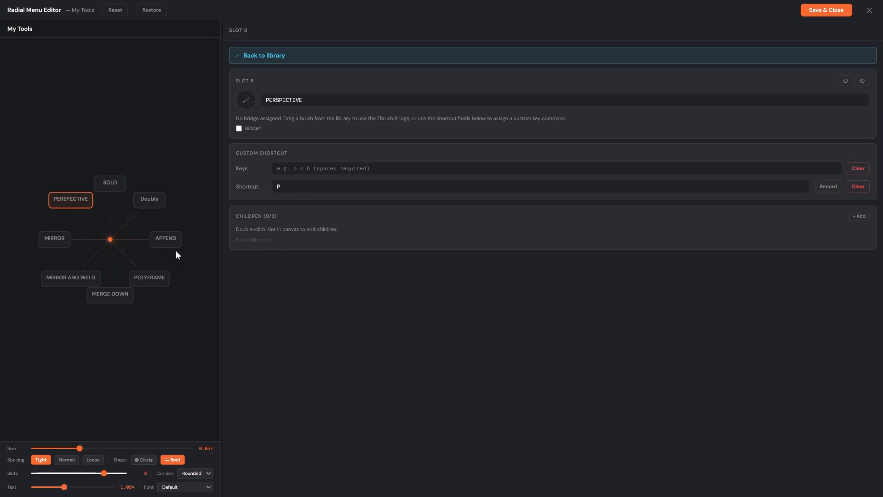
{"action": "left_click", "coordinate": [823, 13]}
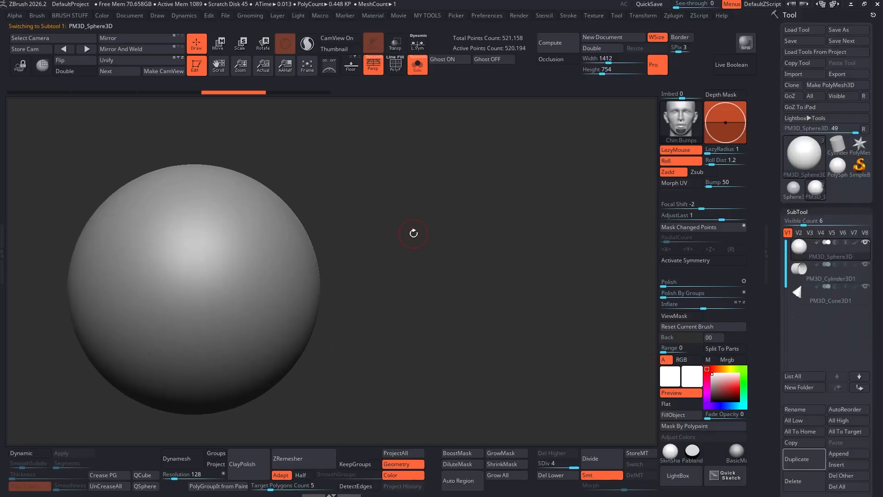
Choose the Move brush and pull a pointed bump out of the sphere's upper right side.
{"action": "key", "text": "F1"}
{"action": "left_click", "coordinate": [458, 183]}
{"action": "key", "text": "space"}
{"action": "left_click_drag", "start_coordinate": [461, 190], "coordinate": [476, 192]}
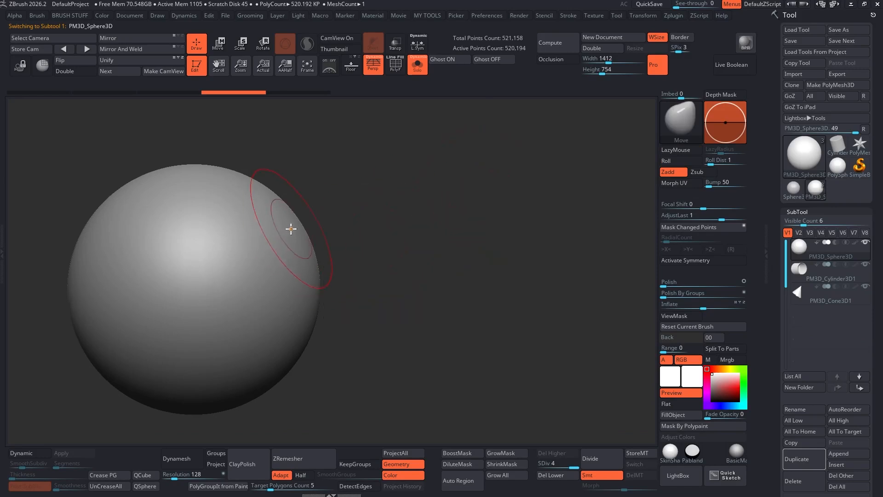
{"action": "left_click_drag", "start_coordinate": [291, 229], "coordinate": [376, 143]}
{"action": "left_click_drag", "start_coordinate": [380, 230], "coordinate": [423, 232], "text": "alt"}
{"action": "left_click_drag", "start_coordinate": [304, 202], "coordinate": [303, 179]}
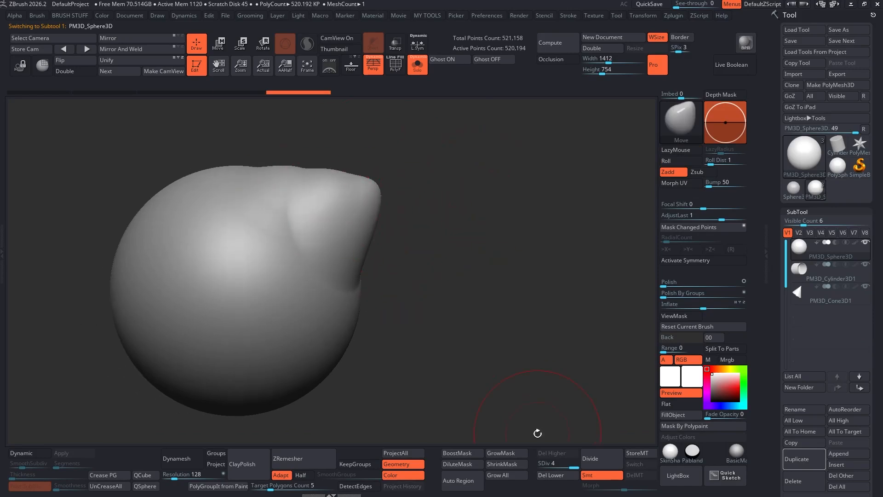
Delete the sphere's lower subdivision levels and flip the bump to the opposite side with My Tools' MIRROR slot.
{"action": "left_click", "coordinate": [551, 477]}
{"action": "left_click_drag", "start_coordinate": [440, 249], "coordinate": [414, 231], "text": "alt"}
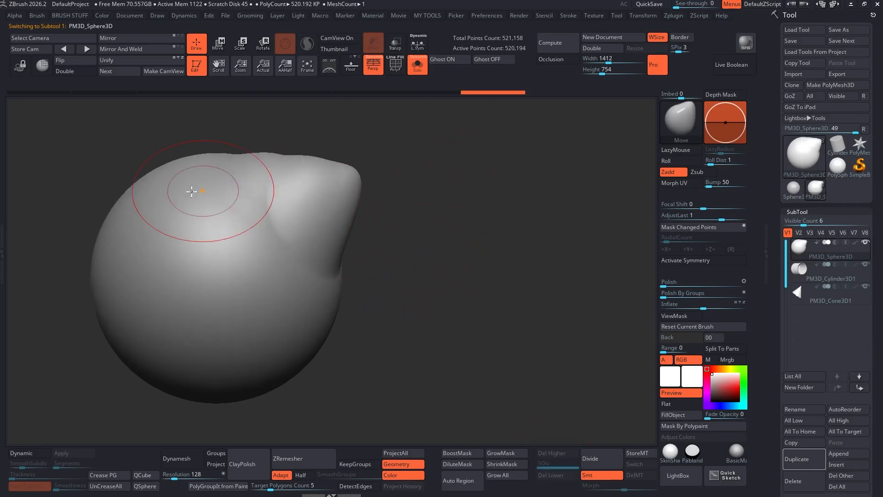
{"action": "mouse_move", "coordinate": [515, 245]}
{"action": "left_mouse_down"}
{"action": "mouse_move", "coordinate": [517, 222]}
{"action": "mouse_move", "coordinate": [518, 238]}
{"action": "left_mouse_up"}
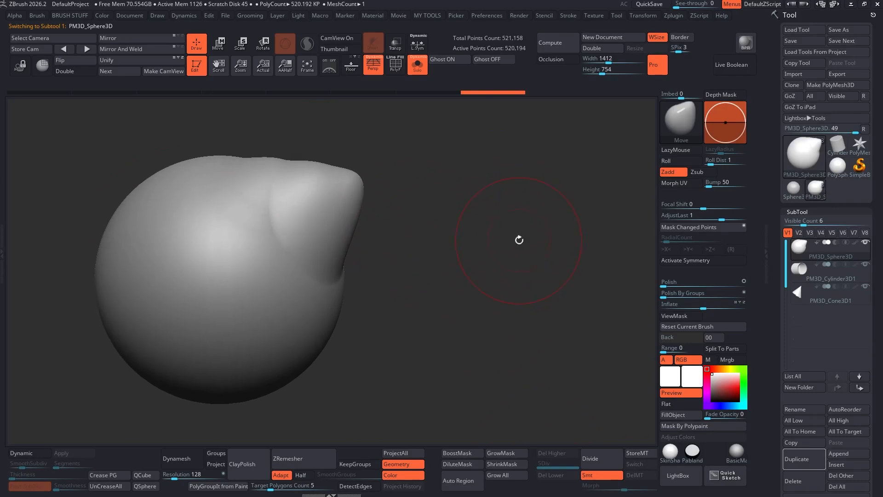
{"action": "key", "text": "space"}
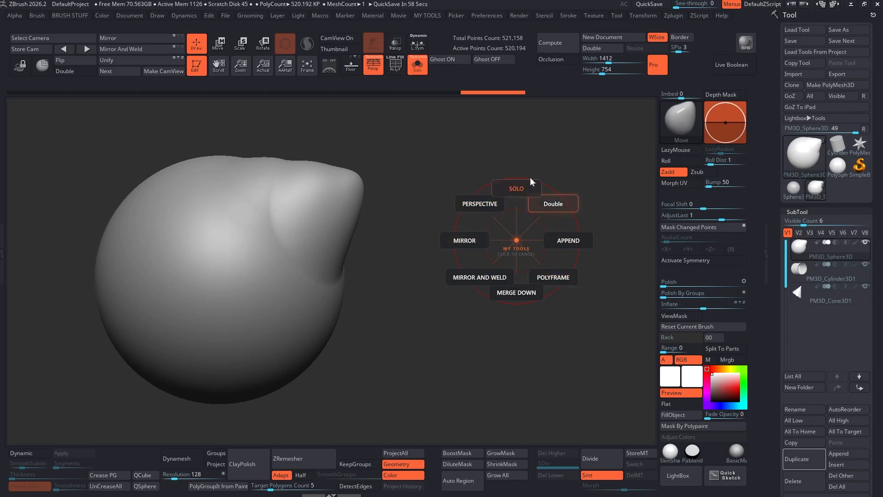
{"action": "left_click", "coordinate": [462, 239]}
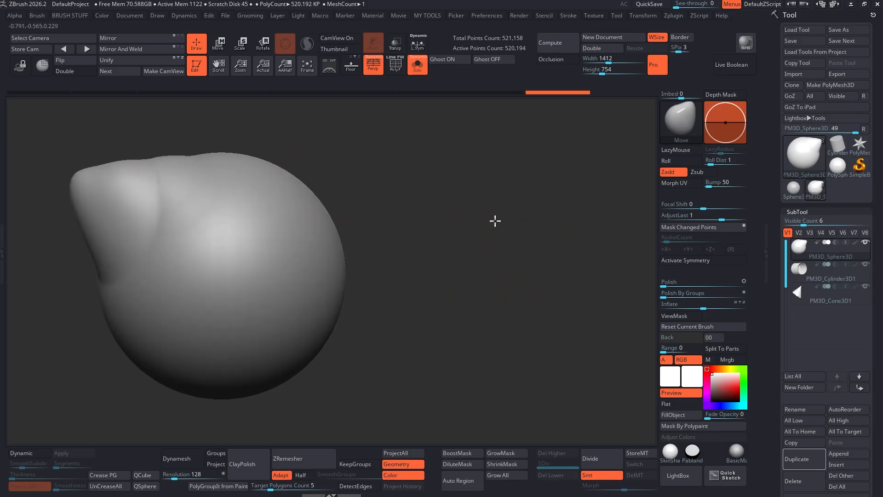
Try the MIRROR AND WELD slot of My Tools on the sphere.
{"action": "key", "text": "space"}
{"action": "left_click", "coordinate": [450, 258]}
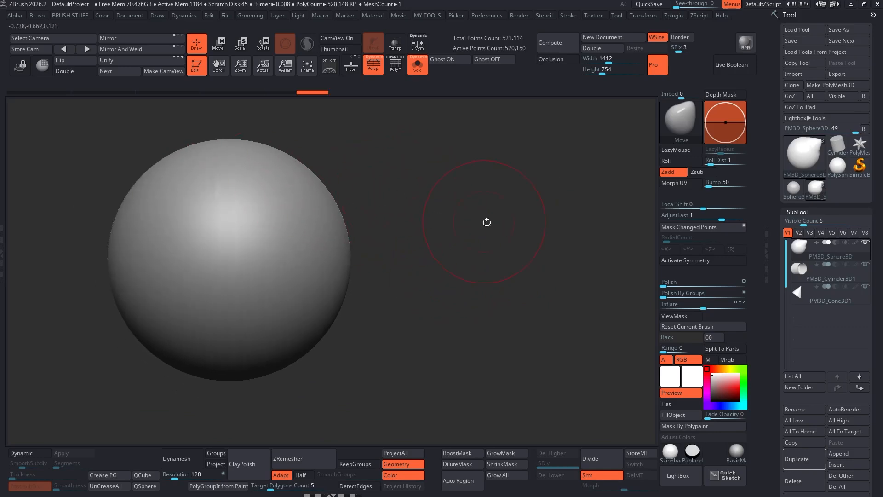
{"action": "key", "text": "ctrl+z"}
Mirror the bump back to its original side, and apply MIRROR AND WELD from My Tools to duplicate it symmetrically.
{"action": "key", "text": "space"}
{"action": "left_click", "coordinate": [444, 230]}
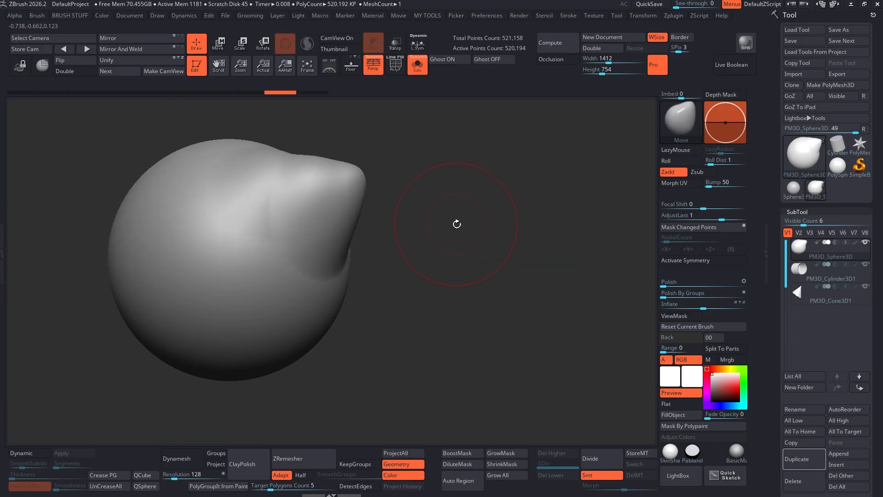
{"action": "key", "text": "space"}
{"action": "left_click", "coordinate": [448, 263]}
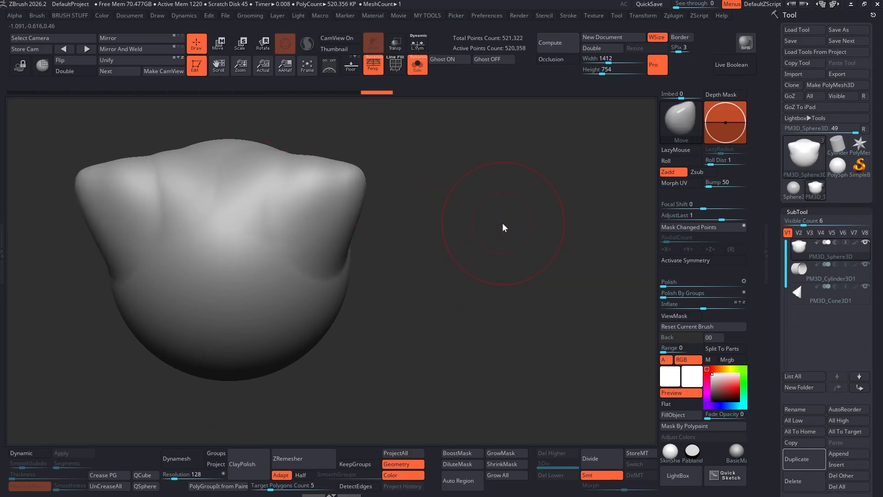
Test the POLYFRAME slot of My Tools on the sculpt and turn Perspective off with the PERSPECTIVE slot.
{"action": "key", "text": "space"}
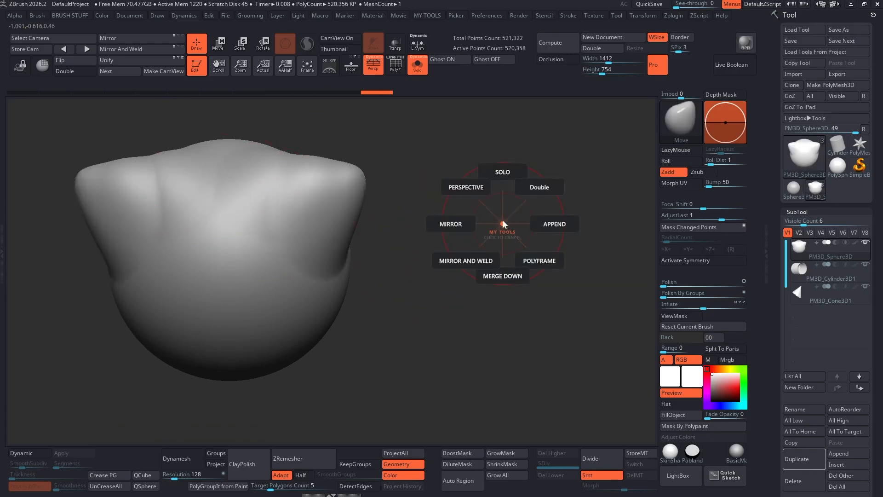
{"action": "left_click", "coordinate": [527, 261]}
{"action": "key", "text": "space"}
{"action": "left_click", "coordinate": [429, 219]}
{"action": "left_click_drag", "start_coordinate": [430, 220], "coordinate": [468, 237]}
{"action": "key", "text": "space"}
{"action": "left_click", "coordinate": [507, 270]}
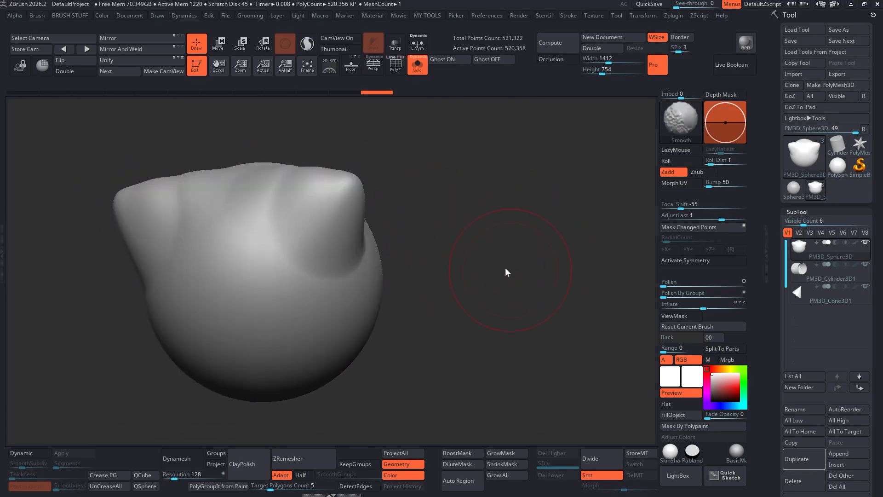
{"action": "left_click_drag", "start_coordinate": [505, 270], "coordinate": [471, 246]}
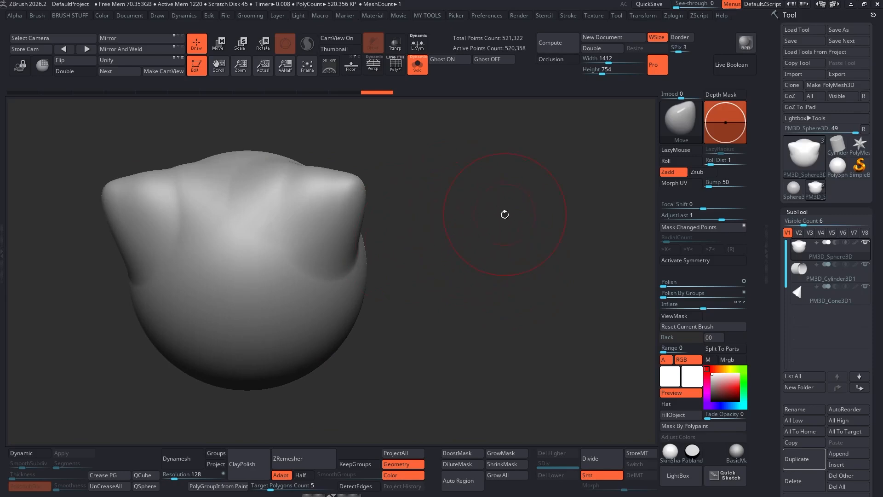
{"action": "key", "text": "space"}
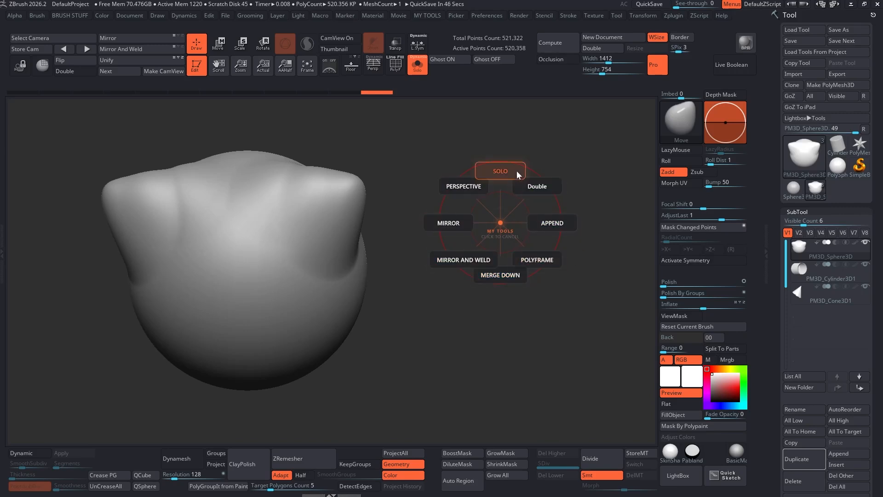
{"action": "left_click", "coordinate": [502, 223]}
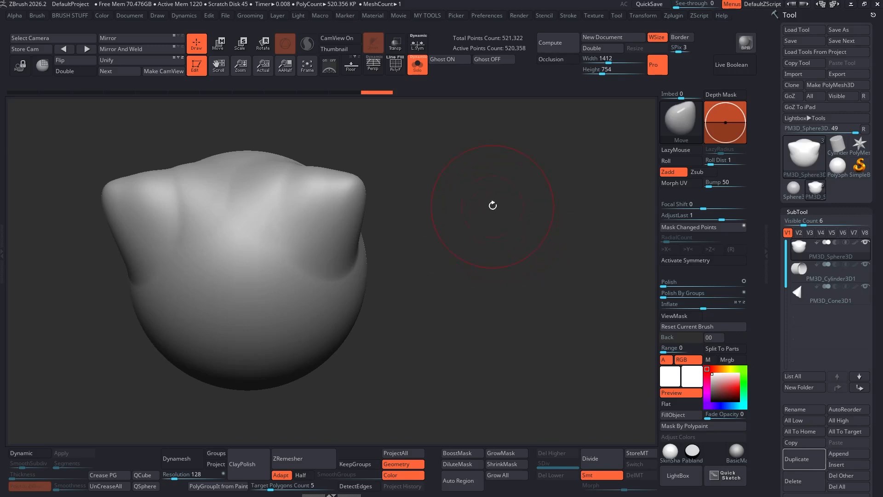
Reopen My Tools for editing, with the spacing set to Normal and the menu size to 0.85×.
{"action": "key", "text": "alt+Tab"}
{"action": "double_click", "coordinate": [479, 95]}
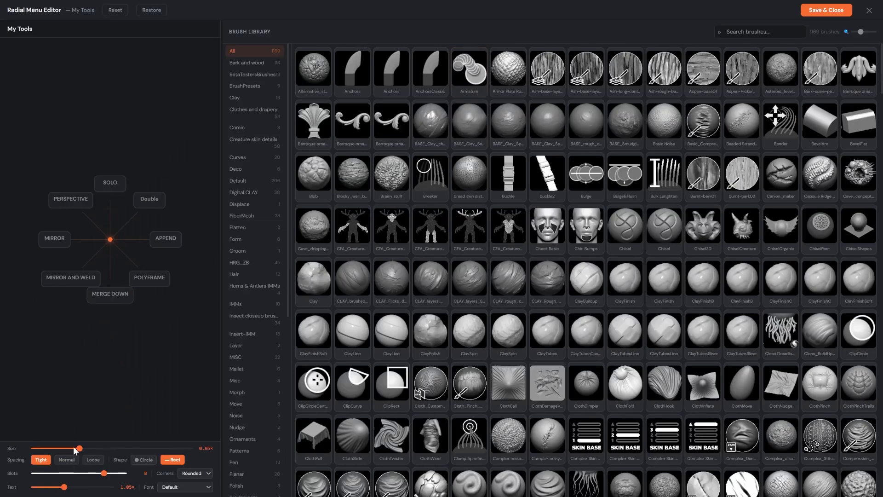
{"action": "left_click_drag", "start_coordinate": [80, 448], "coordinate": [98, 449]}
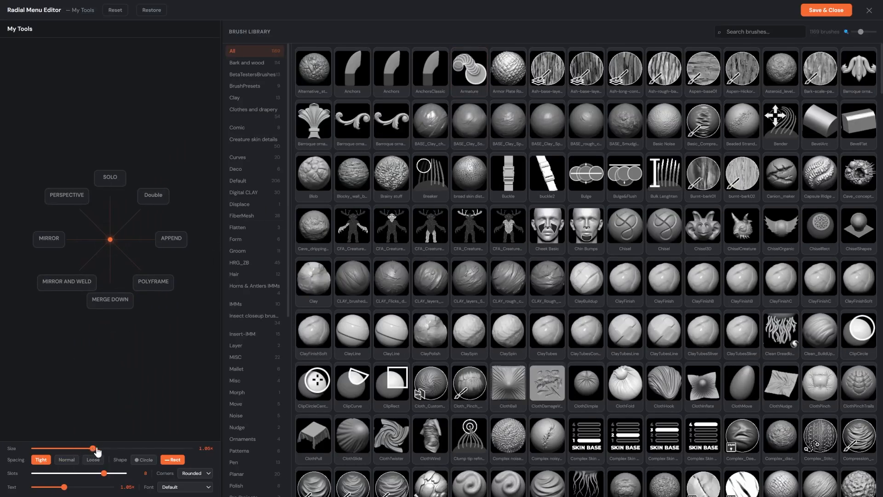
{"action": "left_click", "coordinate": [68, 461]}
{"action": "left_click_drag", "start_coordinate": [99, 448], "coordinate": [67, 445]}
Clear the MIRROR AND WELD slot from My Tools.
{"action": "mouse_move", "coordinate": [45, 290]}
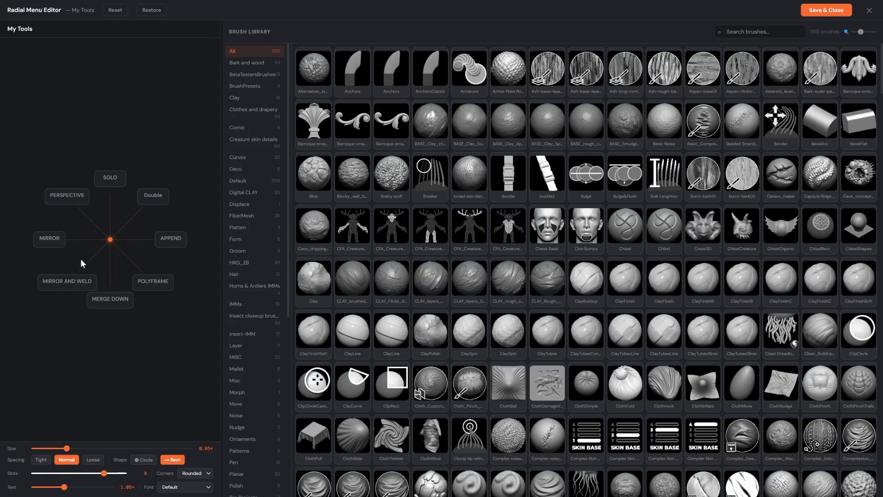
{"action": "left_click", "coordinate": [90, 281]}
{"action": "left_click_drag", "start_coordinate": [331, 100], "coordinate": [233, 102]}
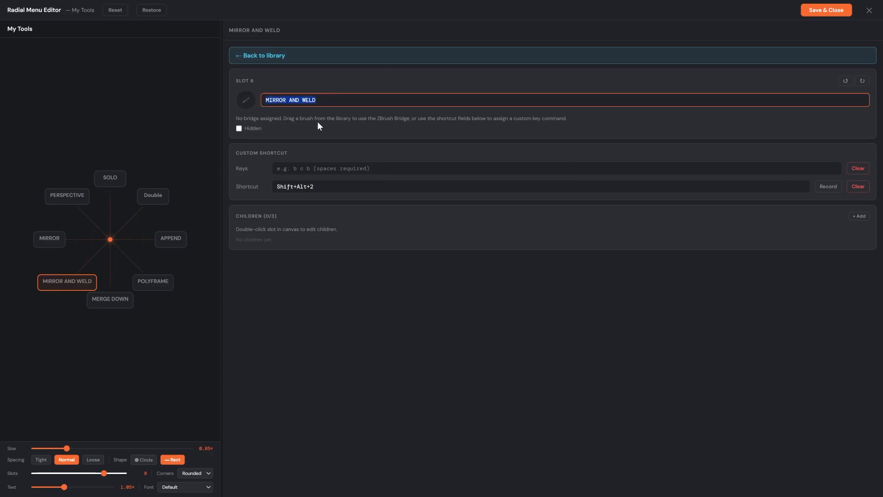
{"action": "left_click", "coordinate": [94, 277]}
Add a child named MIRROR AND WELD to the MIRROR slot and record Shift+Alt+2 as its shortcut.
{"action": "left_click", "coordinate": [47, 244]}
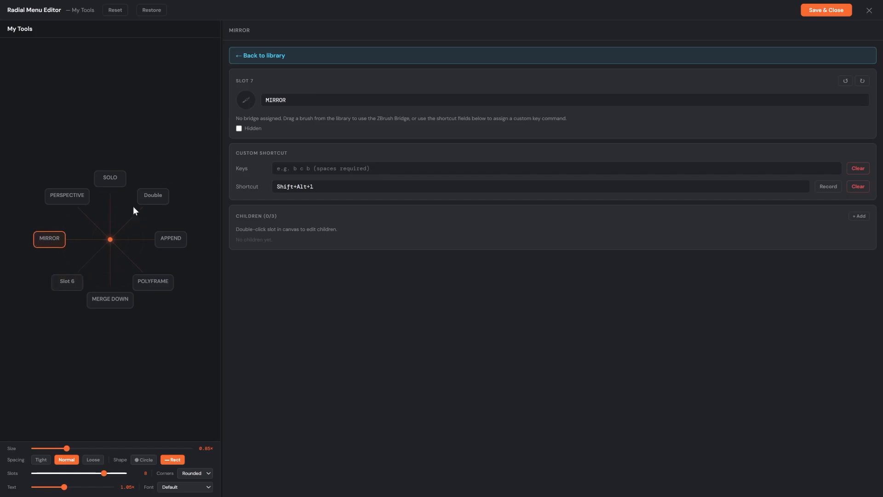
{"action": "left_click", "coordinate": [857, 217]}
{"action": "left_click", "coordinate": [286, 258]}
{"action": "left_click", "coordinate": [278, 241]}
{"action": "type", "text": "MIRROR AND WELD"}
{"action": "left_click", "coordinate": [286, 257]}
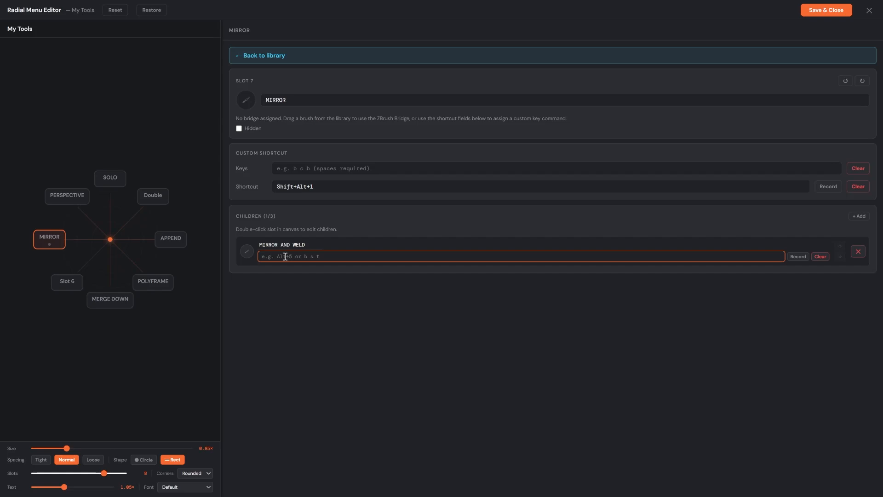
{"action": "left_click", "coordinate": [798, 256]}
{"action": "key", "text": "shift+alt+2"}
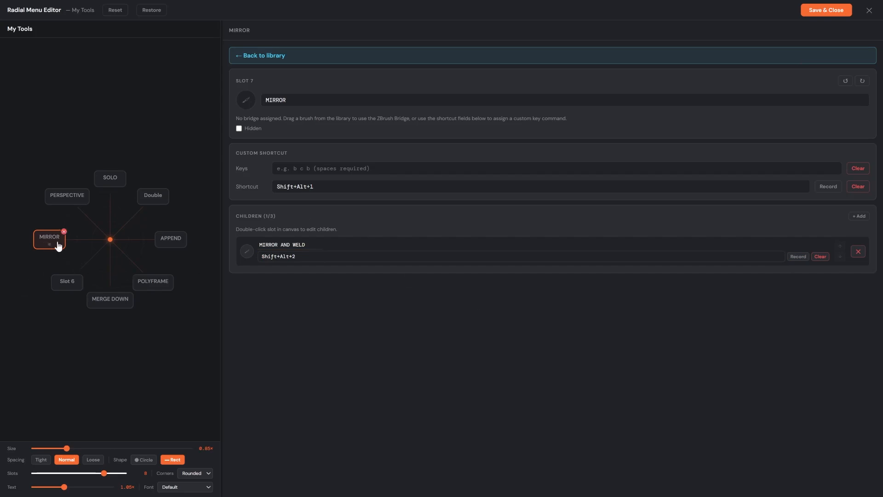
Name the empty slot 6 FLOOR with the recorded shortcut Shift+P, and save the My Tools menu.
{"action": "left_click", "coordinate": [66, 288]}
{"action": "left_click", "coordinate": [342, 99]}
{"action": "type", "text": "FLOOR"}
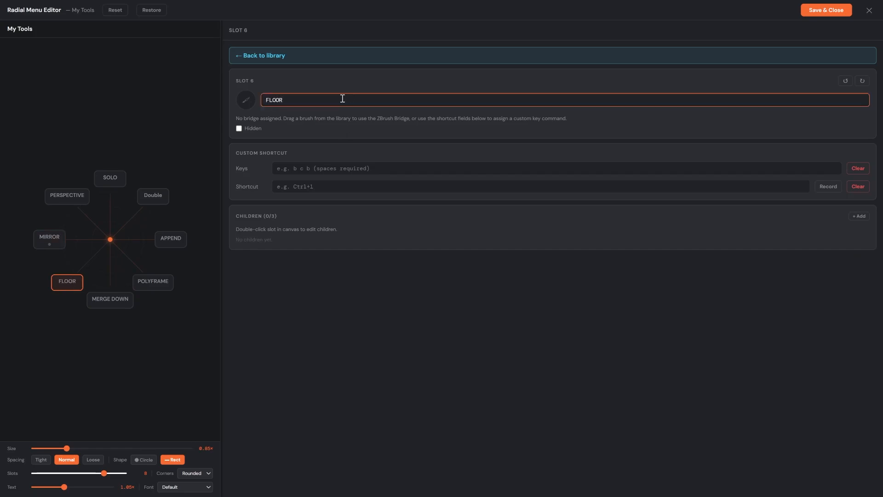
{"action": "left_click", "coordinate": [821, 190]}
{"action": "key", "text": "shift+p"}
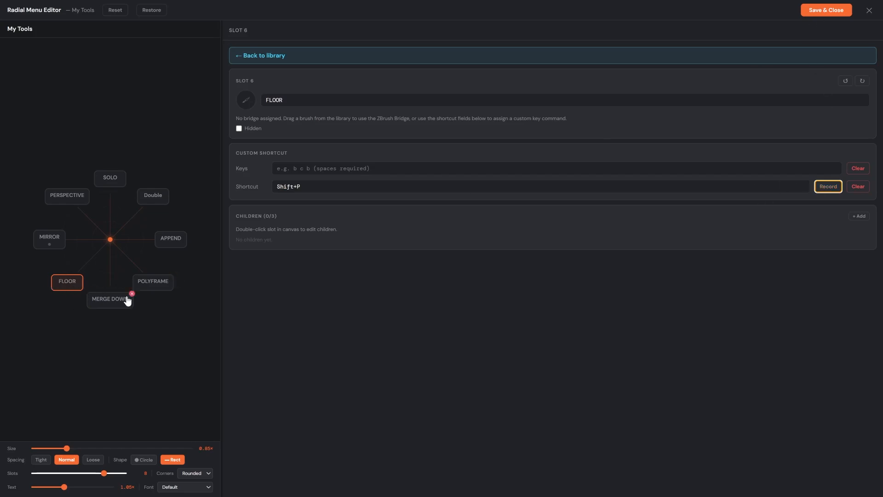
{"action": "left_click", "coordinate": [822, 10]}
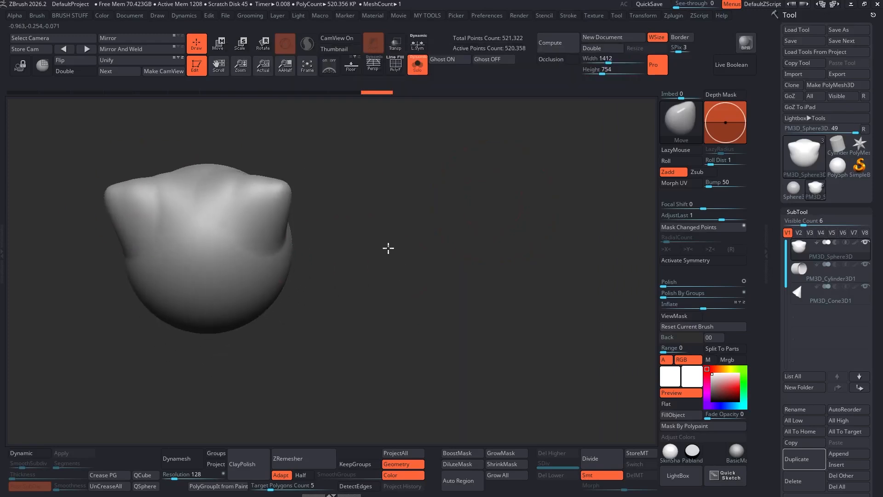
Pull a long pointed horn out of the sculpt with the Move brush.
{"action": "right_click_drag", "start_coordinate": [389, 248], "coordinate": [369, 254]}
{"action": "right_click_drag", "start_coordinate": [236, 233], "coordinate": [221, 231]}
{"action": "left_click_drag", "start_coordinate": [247, 215], "coordinate": [375, 120]}
{"action": "mouse_move", "coordinate": [375, 120]}
{"action": "right_mouse_down"}
{"action": "mouse_move", "coordinate": [351, 209]}
{"action": "mouse_move", "coordinate": [341, 191]}
{"action": "mouse_move", "coordinate": [273, 220]}
{"action": "mouse_move", "coordinate": [235, 220]}
{"action": "right_mouse_up"}
{"action": "left_click_drag", "start_coordinate": [249, 219], "coordinate": [322, 262], "text": "alt"}
{"action": "right_click_drag", "start_coordinate": [323, 262], "coordinate": [357, 255]}
Run MIRROR AND WELD on the horned sculpt from the MIRROR slot of the My Tools radial menu.
{"action": "key", "text": "z"}
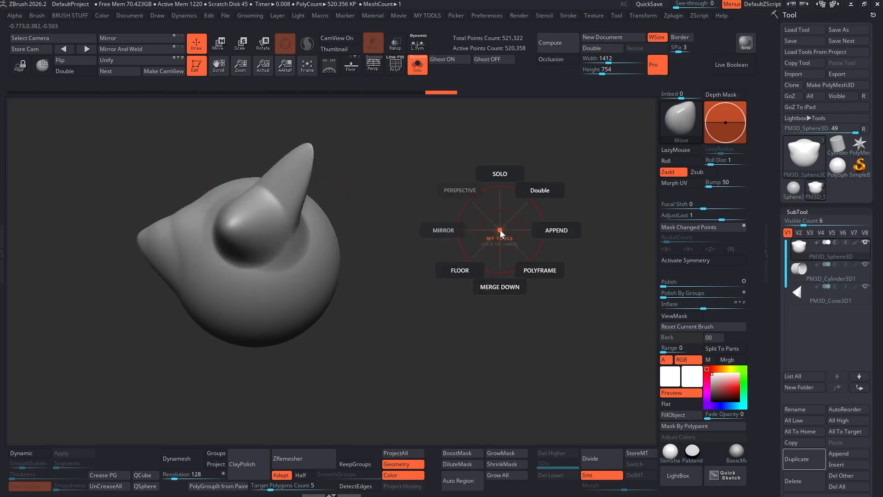
{"action": "mouse_move", "coordinate": [453, 233]}
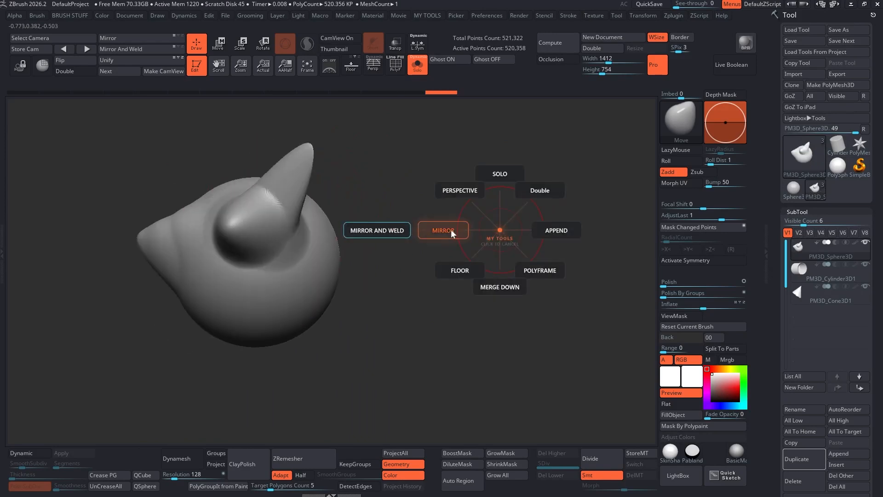
{"action": "left_click", "coordinate": [458, 230]}
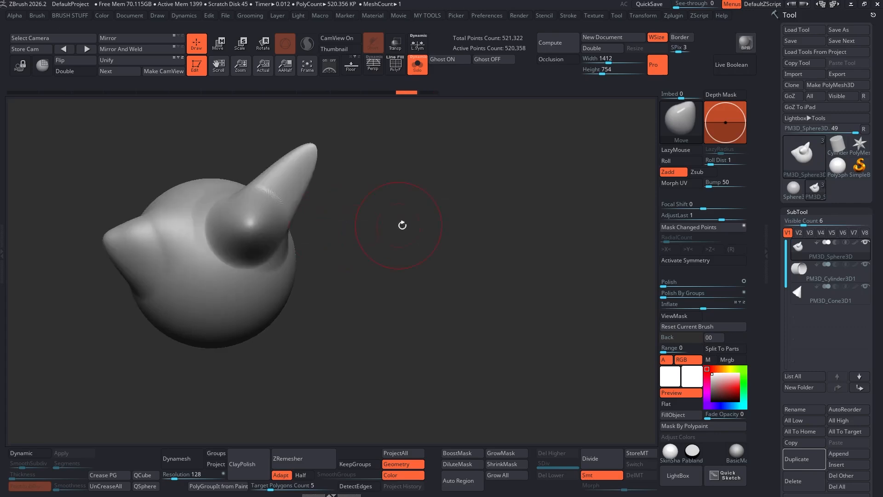
{"action": "key", "text": "z"}
{"action": "left_click", "coordinate": [312, 223]}
{"action": "left_click_drag", "start_coordinate": [422, 213], "coordinate": [449, 256]}
Check the primary and child options of the mirror slot in the My Tools radial menu, and dismiss it.
{"action": "key", "text": "z"}
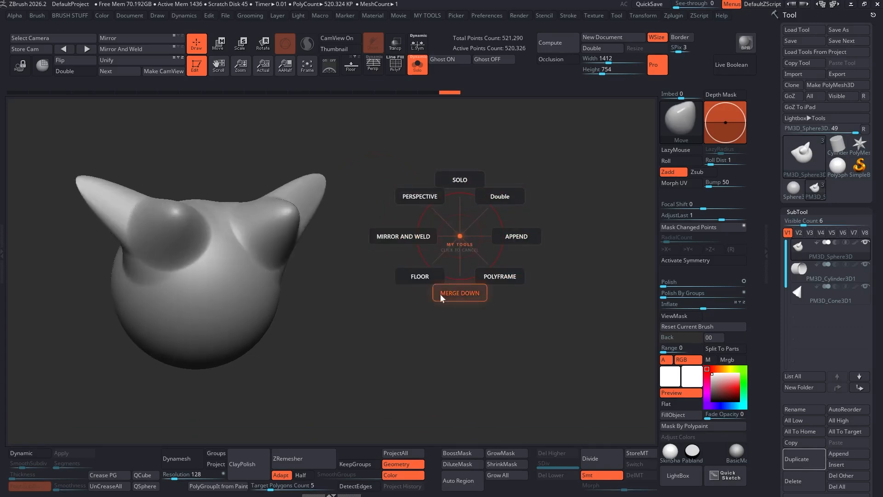
{"action": "mouse_move", "coordinate": [388, 238]}
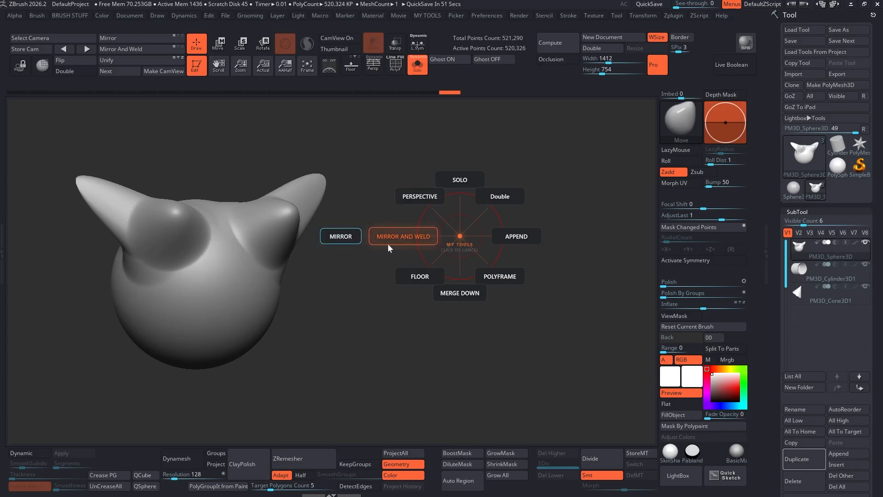
{"action": "left_click", "coordinate": [458, 233]}
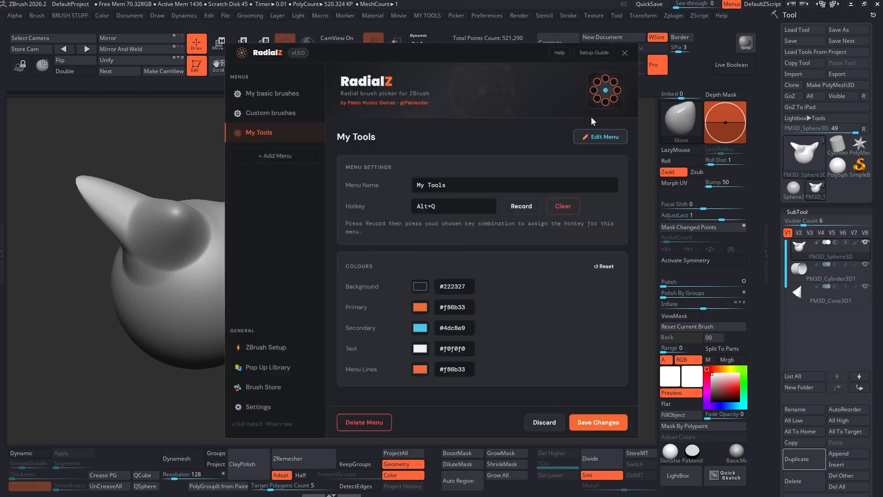
Edit the My Tools menu to have 10 slots with Pill corners.
{"action": "left_click", "coordinate": [599, 138]}
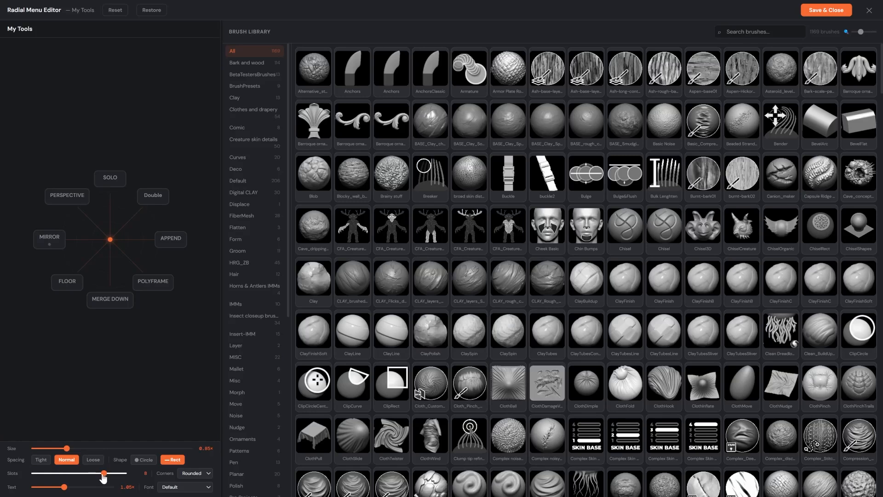
{"action": "left_click_drag", "start_coordinate": [103, 475], "coordinate": [124, 474]}
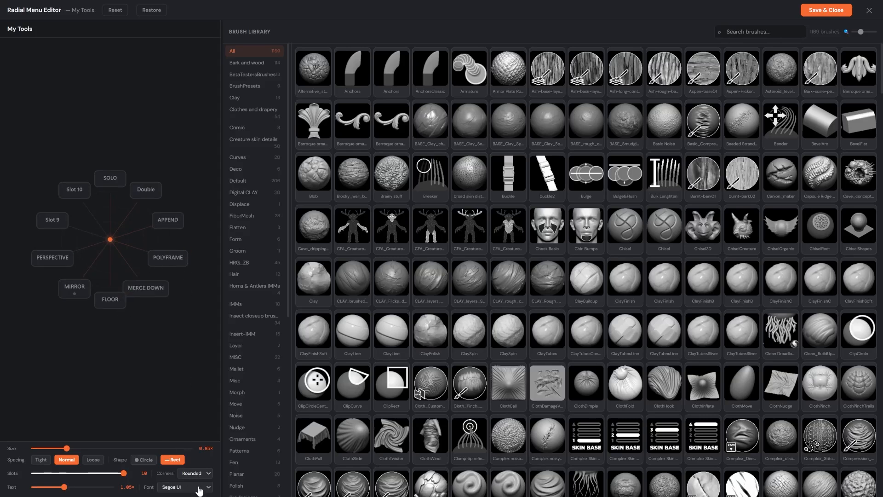
{"action": "left_click", "coordinate": [206, 472]}
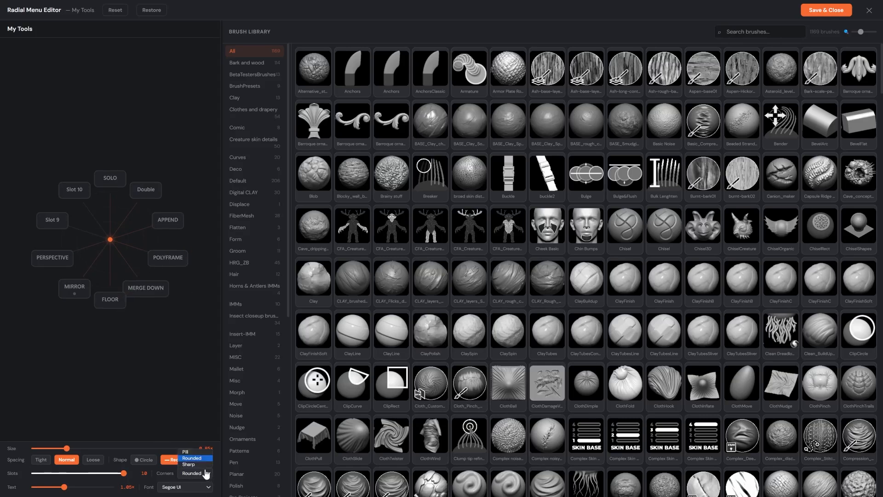
{"action": "left_click", "coordinate": [206, 472]}
Set the My Tools menu font to Courier New and save the menu.
{"action": "left_click", "coordinate": [191, 487]}
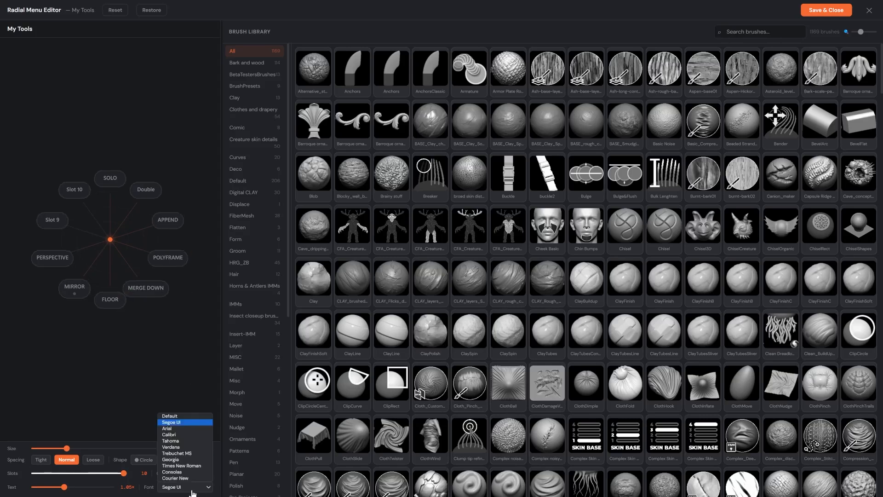
{"action": "left_click", "coordinate": [191, 478]}
{"action": "left_click", "coordinate": [190, 474]}
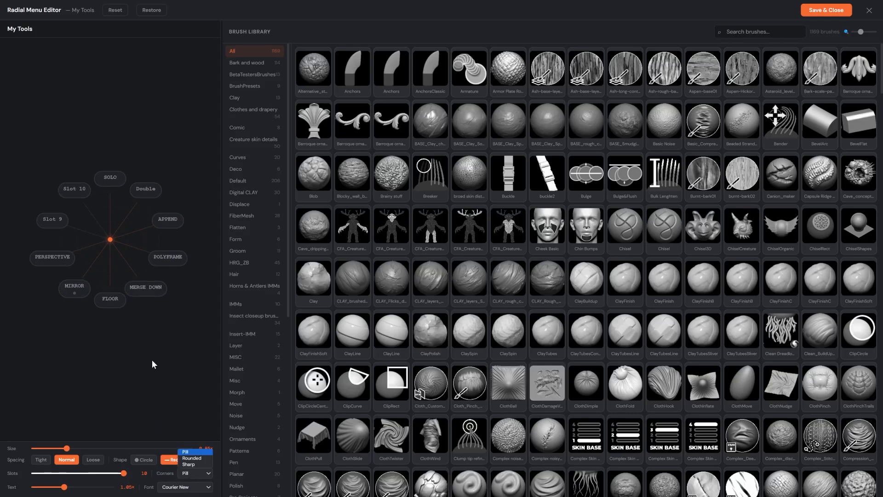
{"action": "left_click", "coordinate": [181, 486]}
{"action": "left_click", "coordinate": [184, 471]}
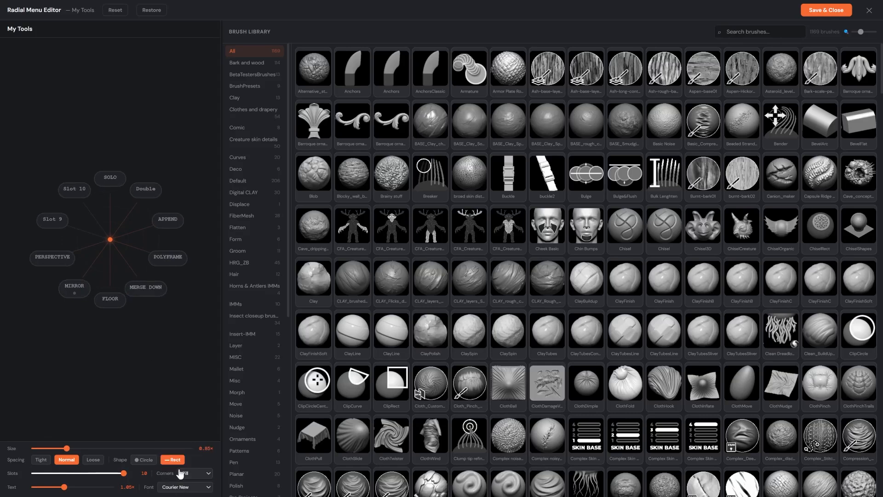
{"action": "key", "text": "Down"}
{"action": "key", "text": "Up"}
{"action": "key", "text": "Down"}
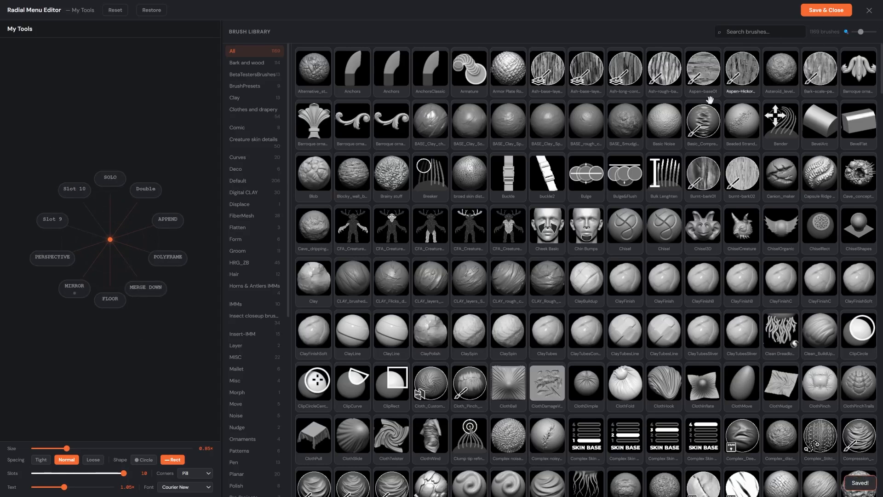
{"action": "left_click", "coordinate": [827, 11]}
Check the restyled My Tools radial menu over the sculpt, including the MIRROR slot's child, and dismiss it.
{"action": "key", "text": "space"}
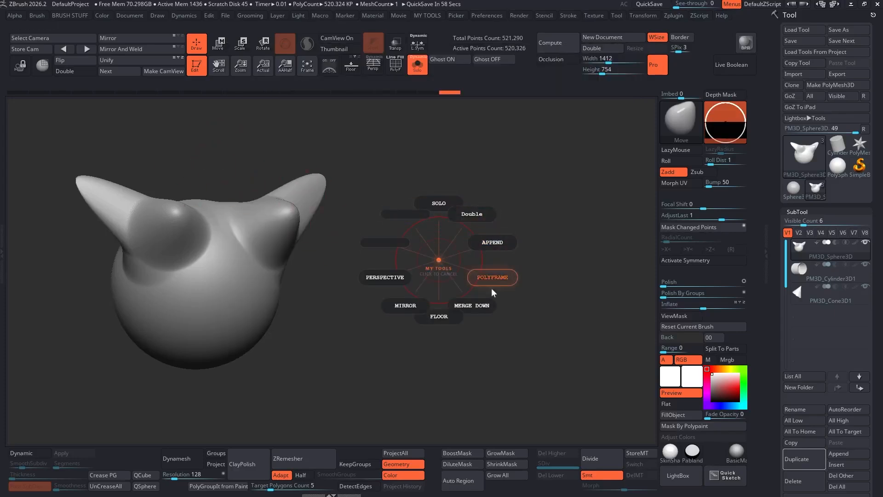
{"action": "mouse_move", "coordinate": [403, 306]}
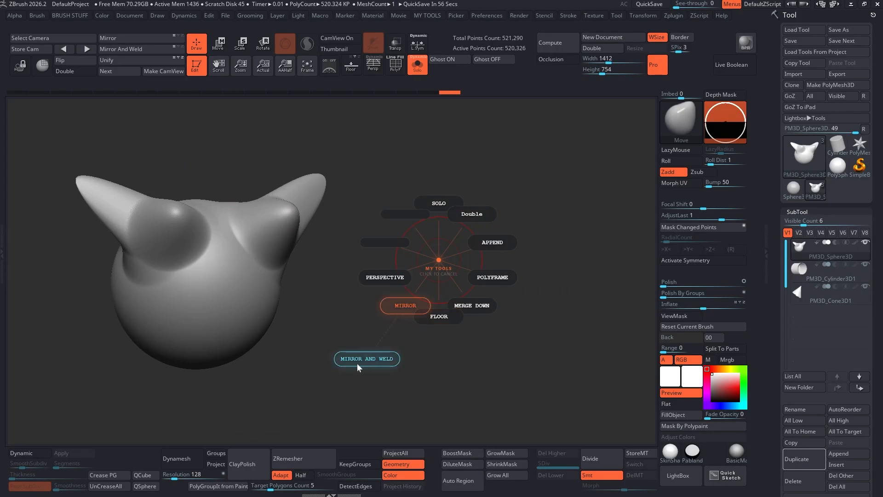
{"action": "left_click", "coordinate": [441, 252]}
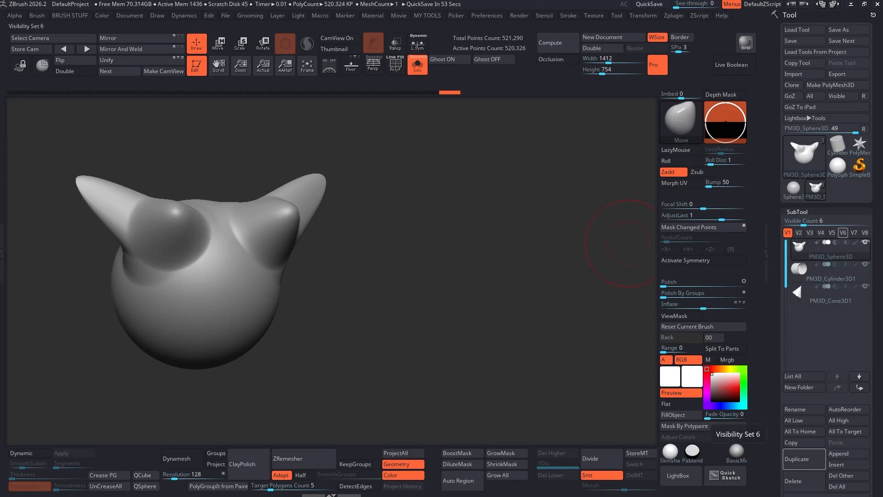
{"action": "key", "text": "space"}
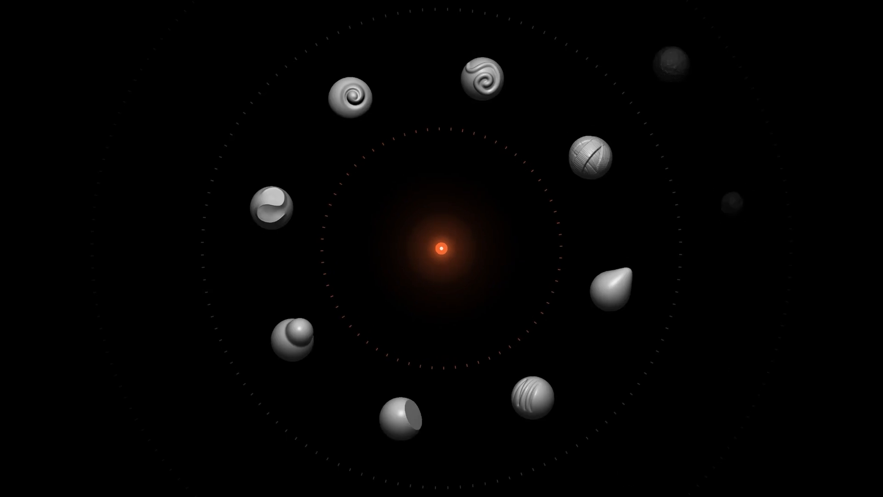